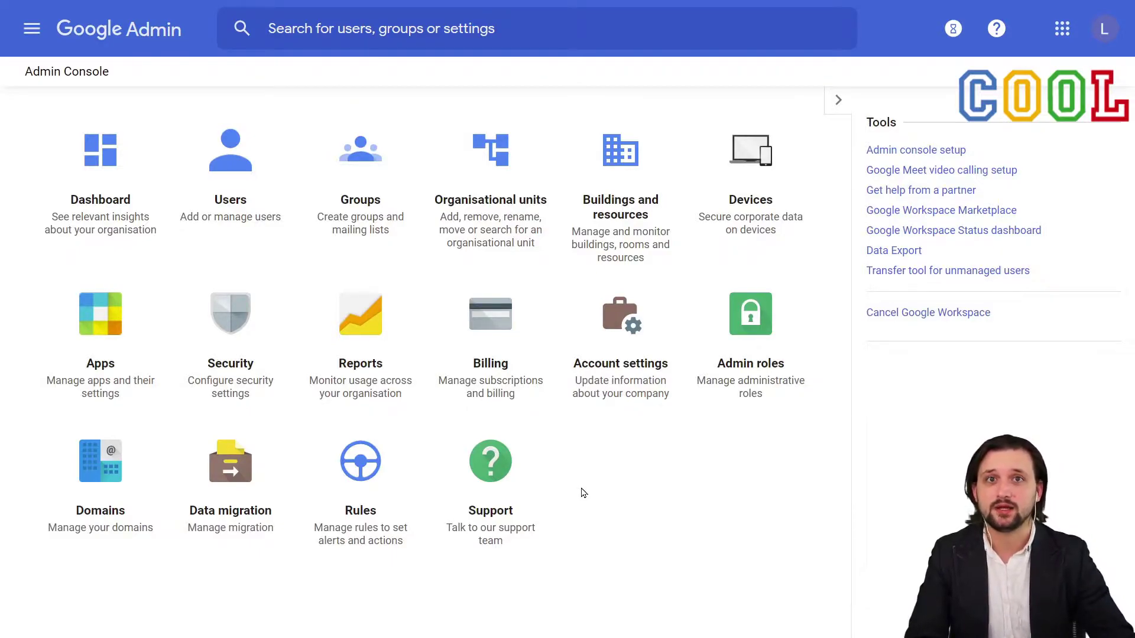
Open the Users list showing accounts from all organisational units.
left_click(240, 208)
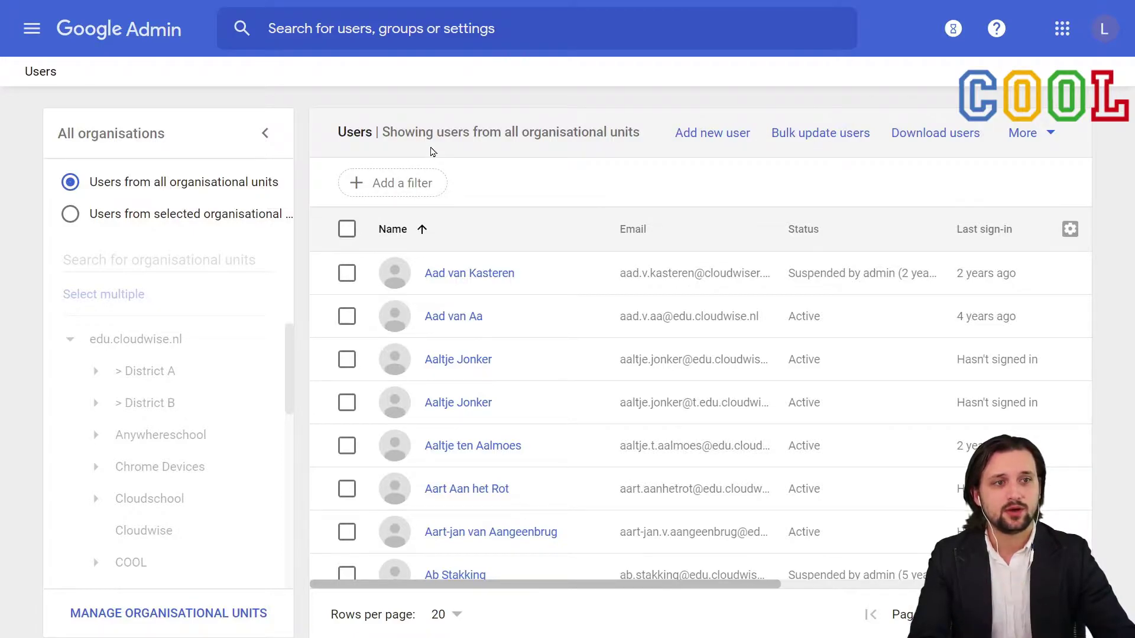
mouse_move(494, 280)
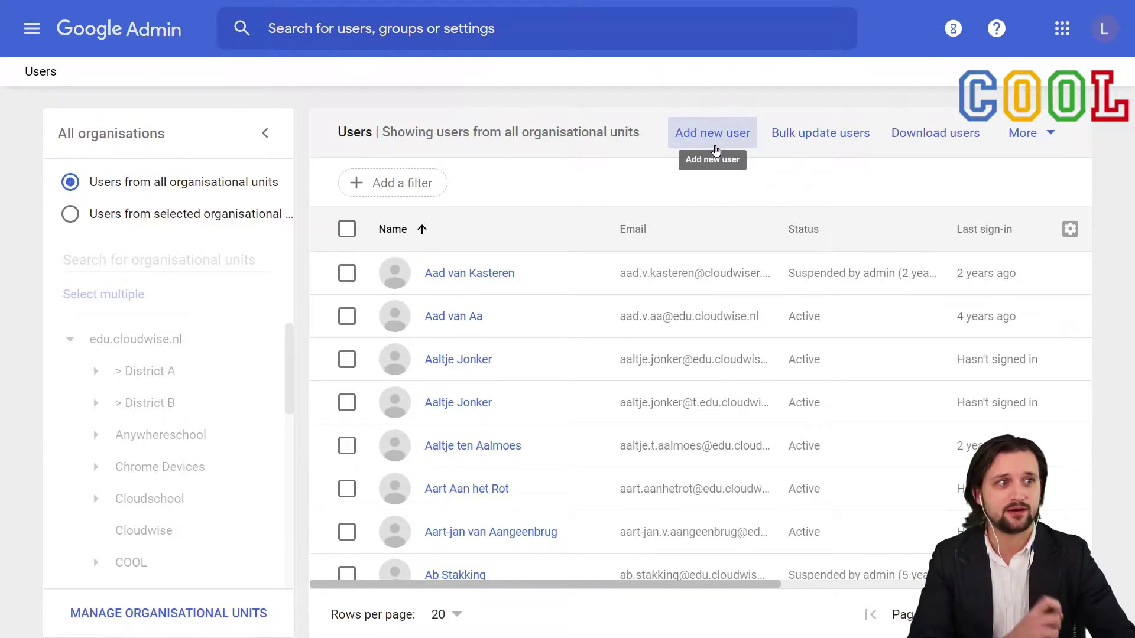
Begin a new user with first name, surname, email username on demo.cloudwise.cool and a secondary email.
left_click(715, 147)
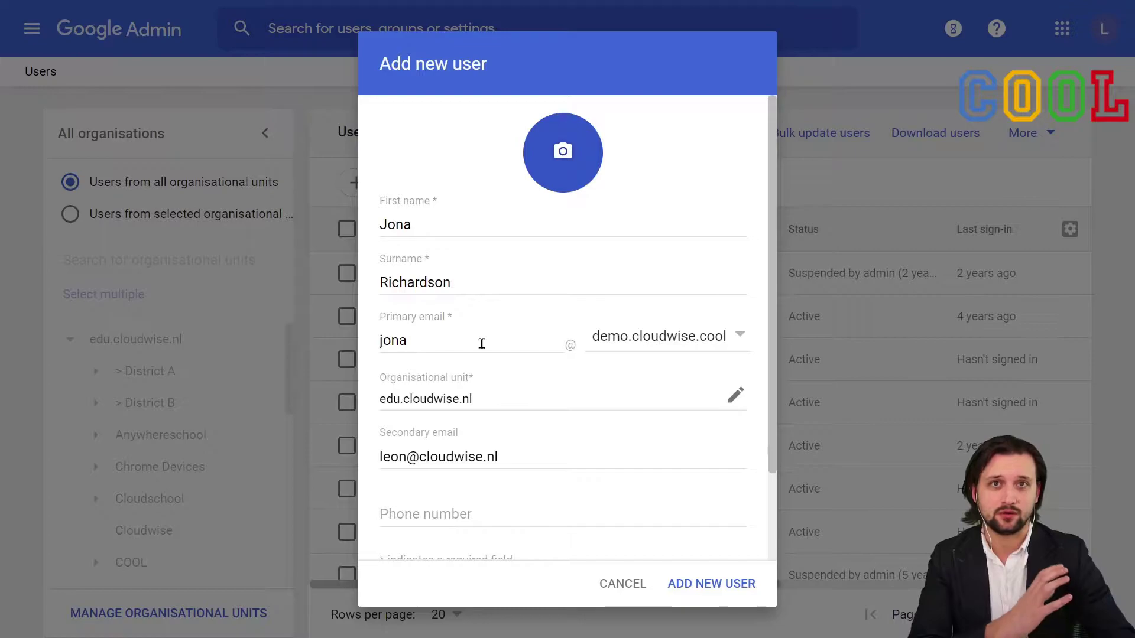
left_click(684, 350)
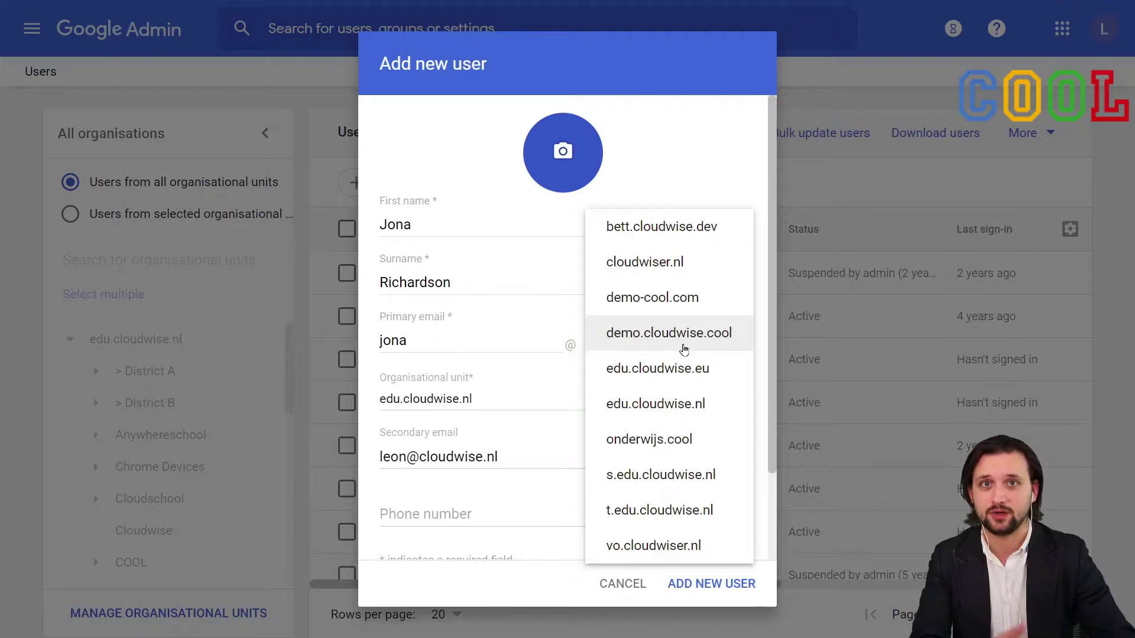
left_click(683, 350)
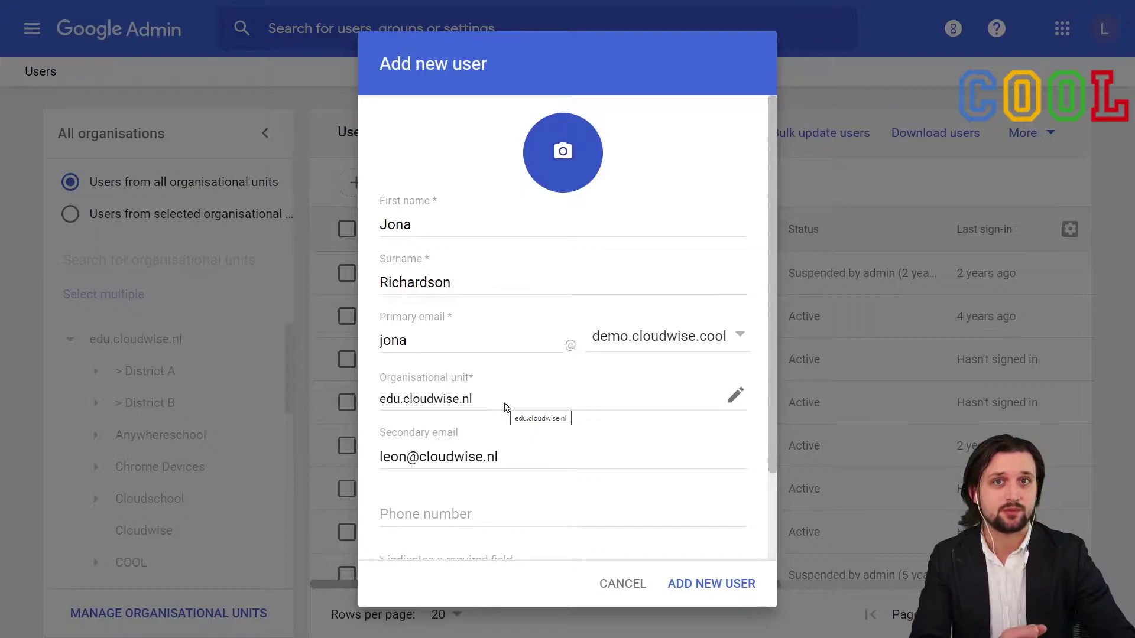
Set the new user's organisational unit to District B > Employees > School A.
left_click(734, 395)
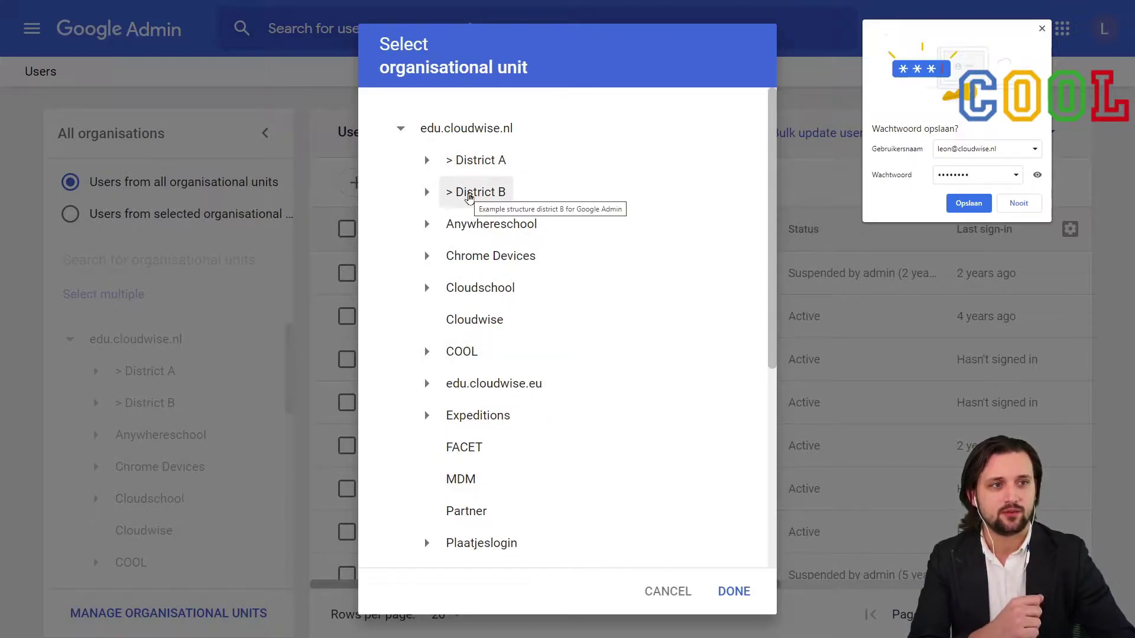
left_click(427, 192)
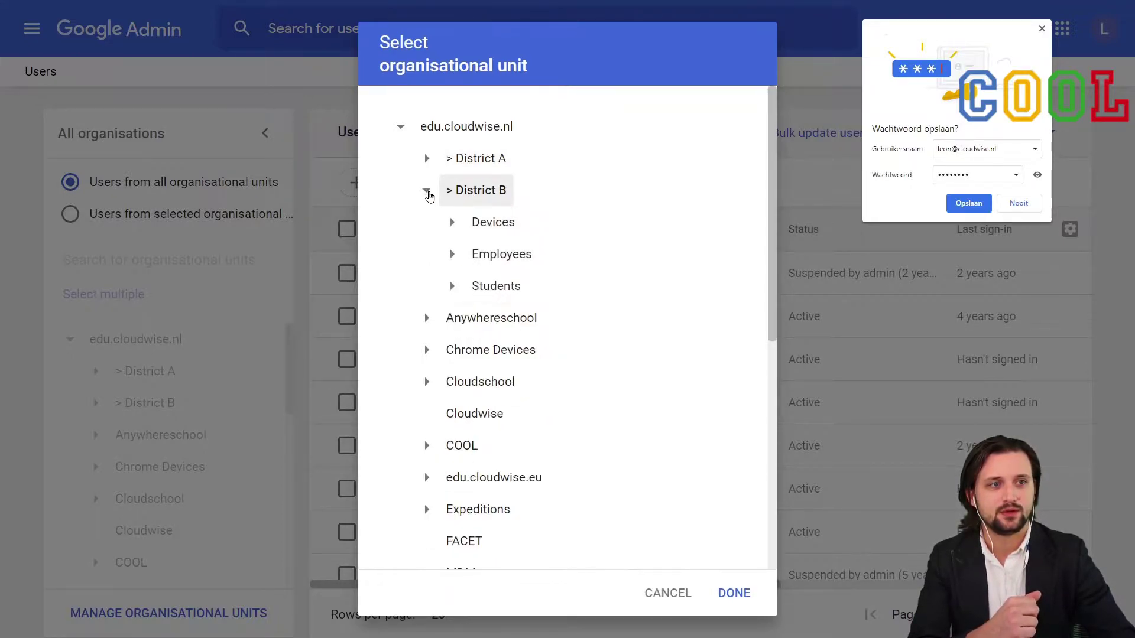
left_click(453, 254)
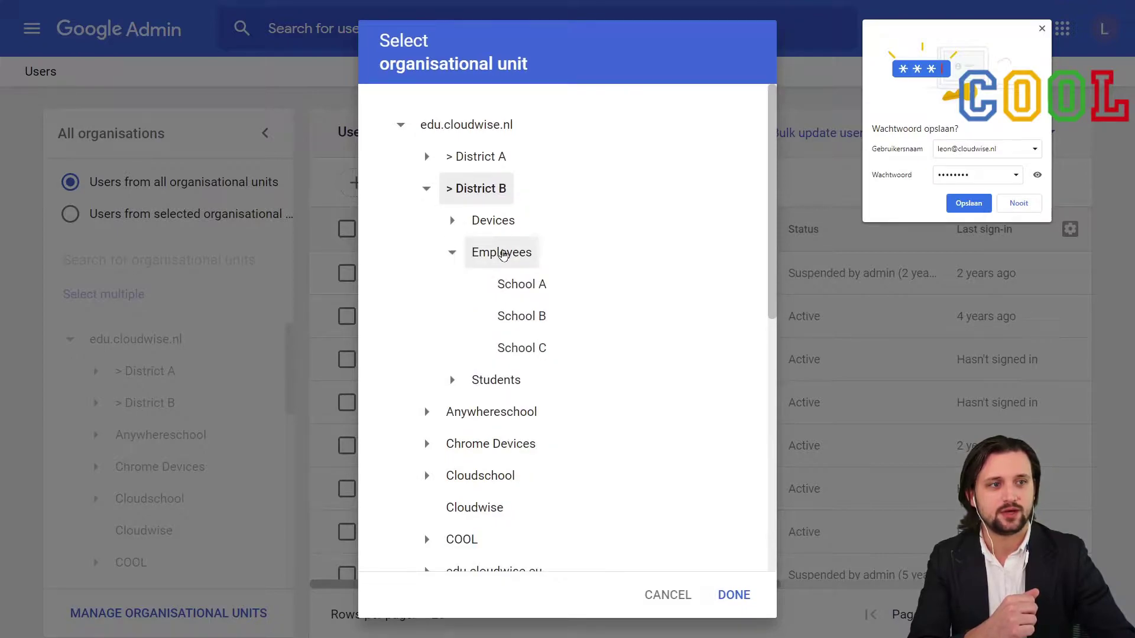
left_click(516, 286)
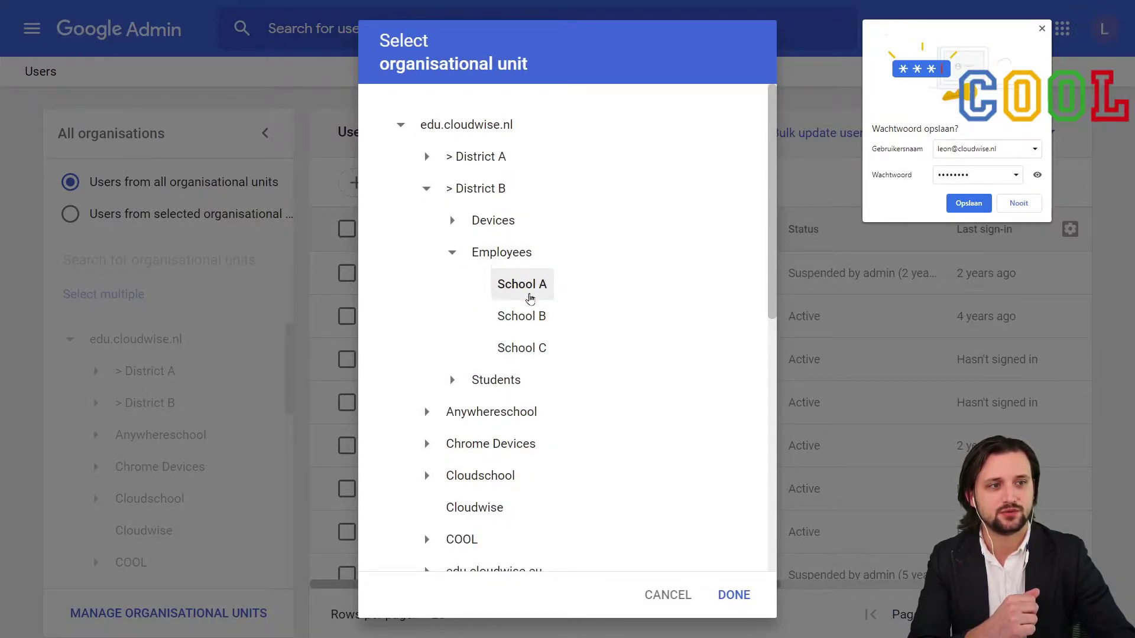
left_click(748, 598)
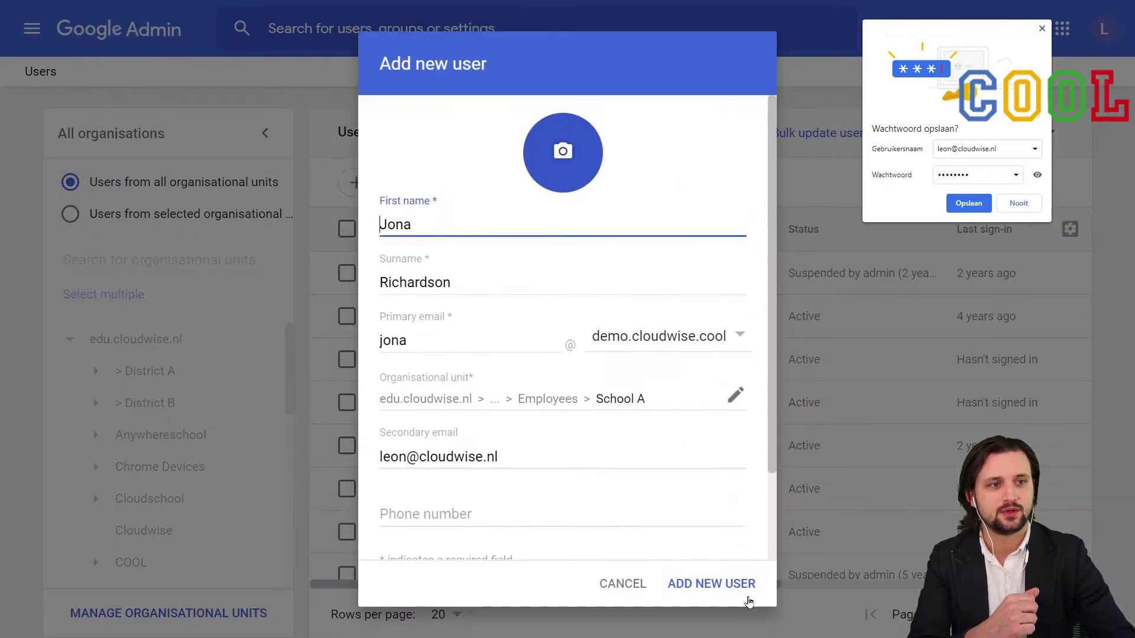
Clear the autofilled email from the Phone number field and dismiss Chrome's login suggestions.
scroll(524, 497, "down", 1)
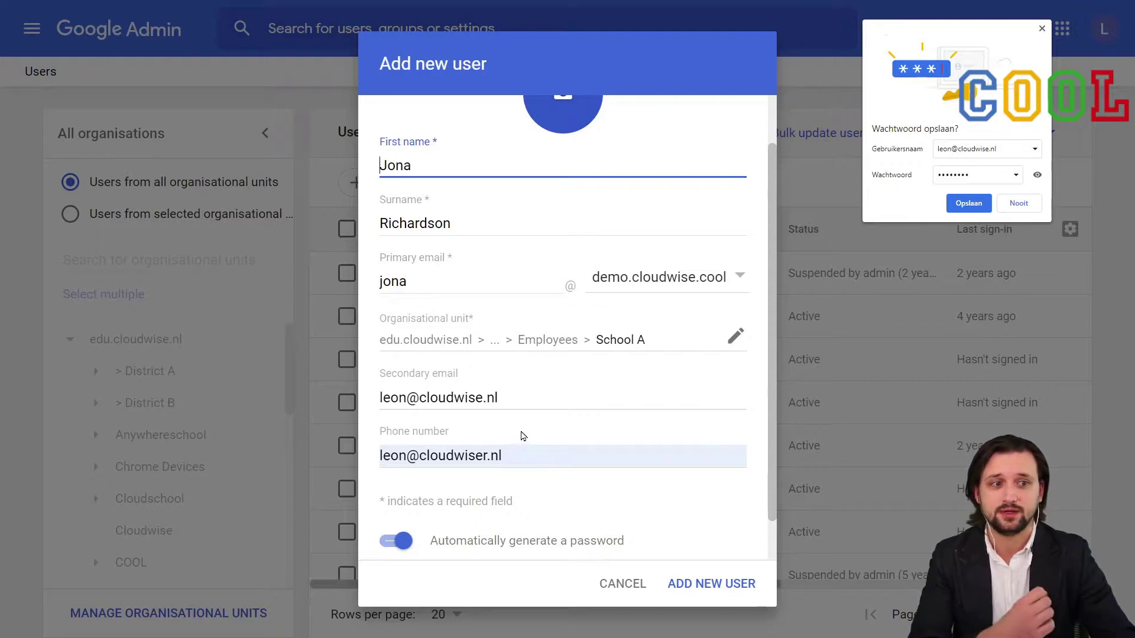
left_click(527, 458)
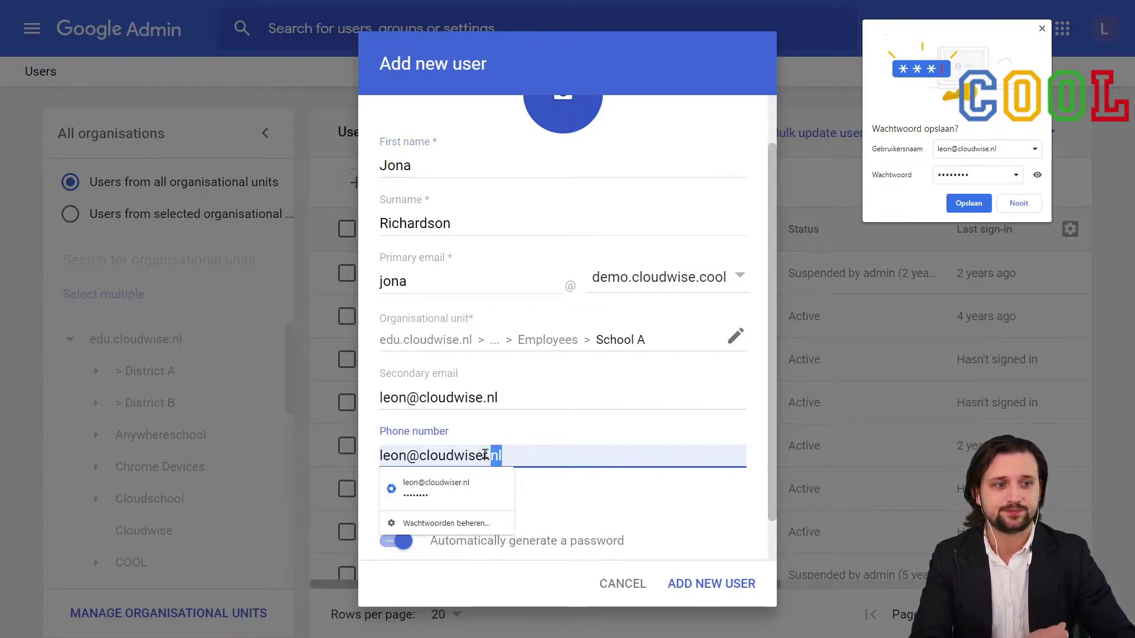
left_click(365, 457)
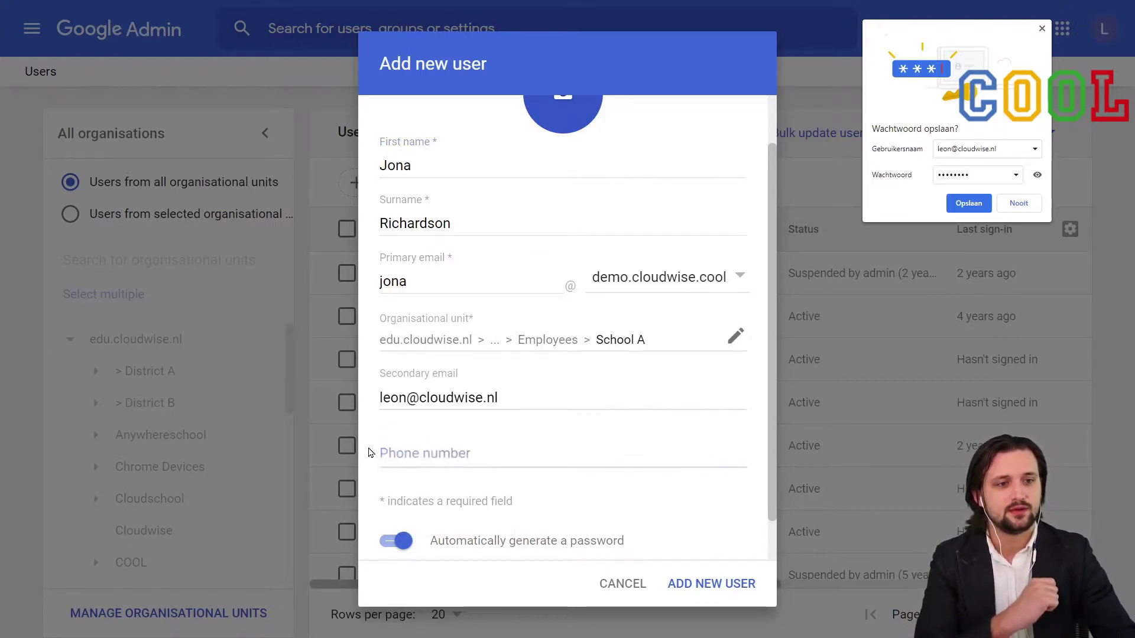
scroll(366, 467, "down", 1)
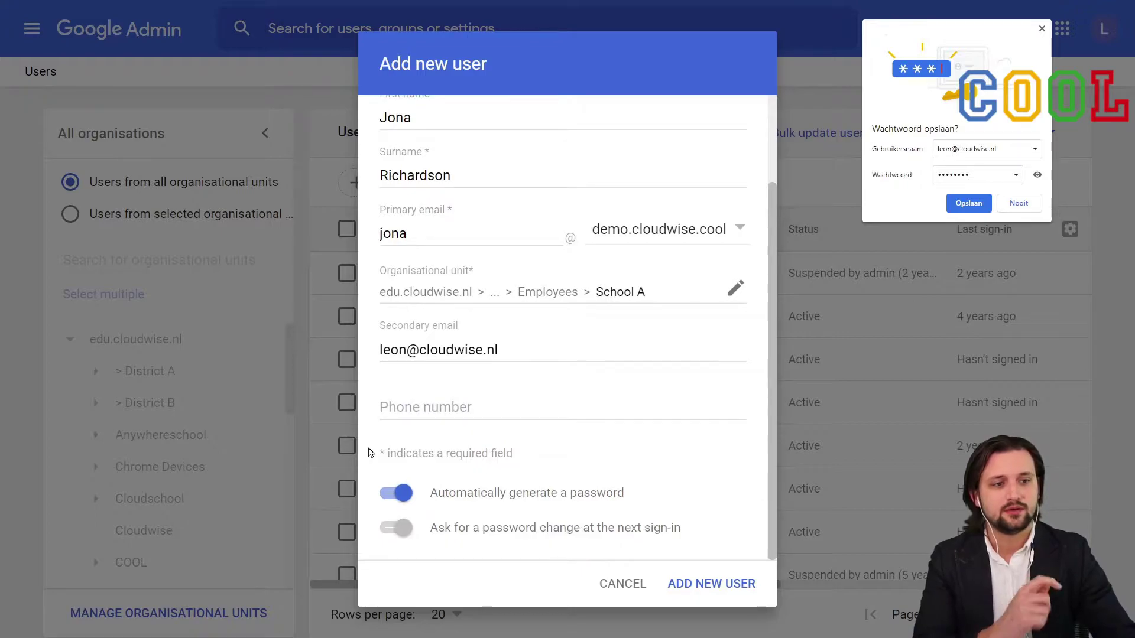
left_click(399, 494)
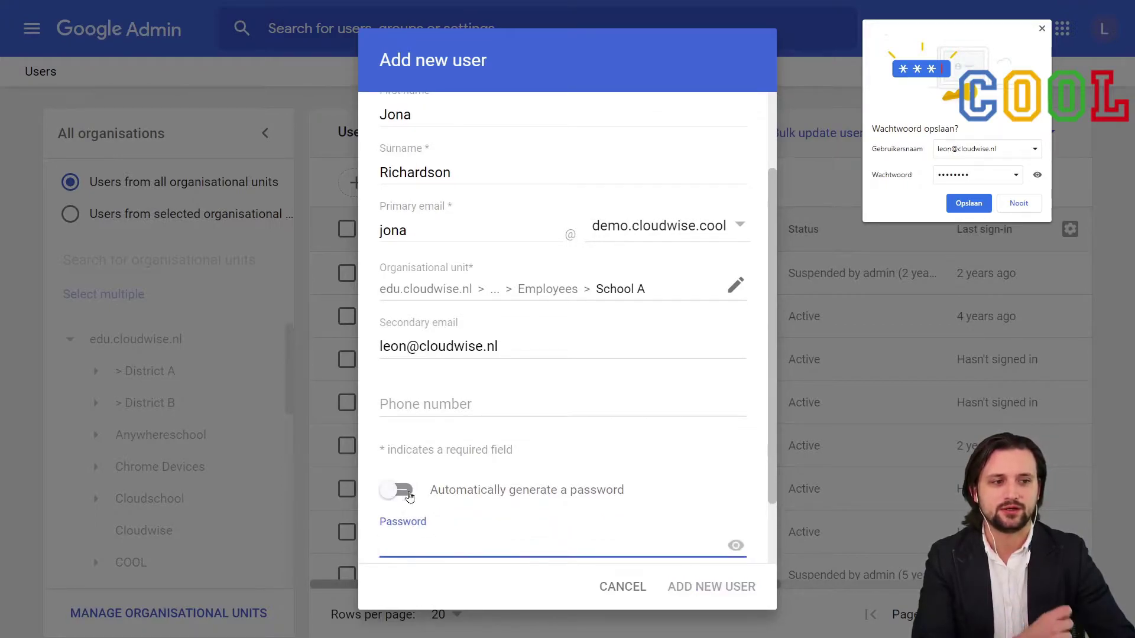
scroll(526, 471, "down", 2)
left_click(515, 471)
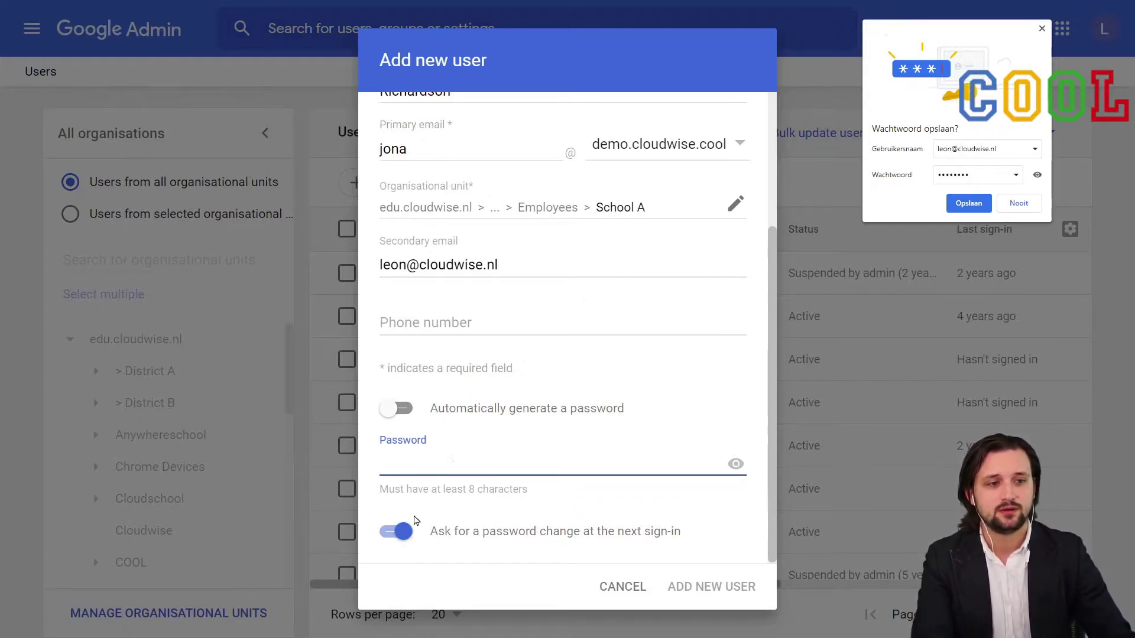
left_click(397, 531)
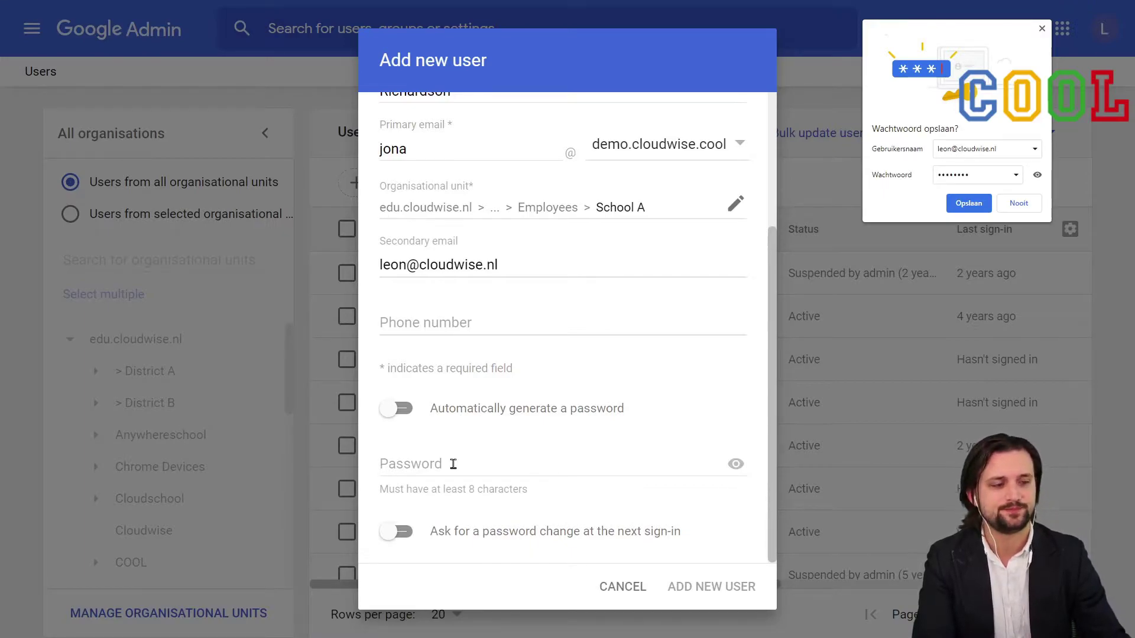
left_click(394, 409)
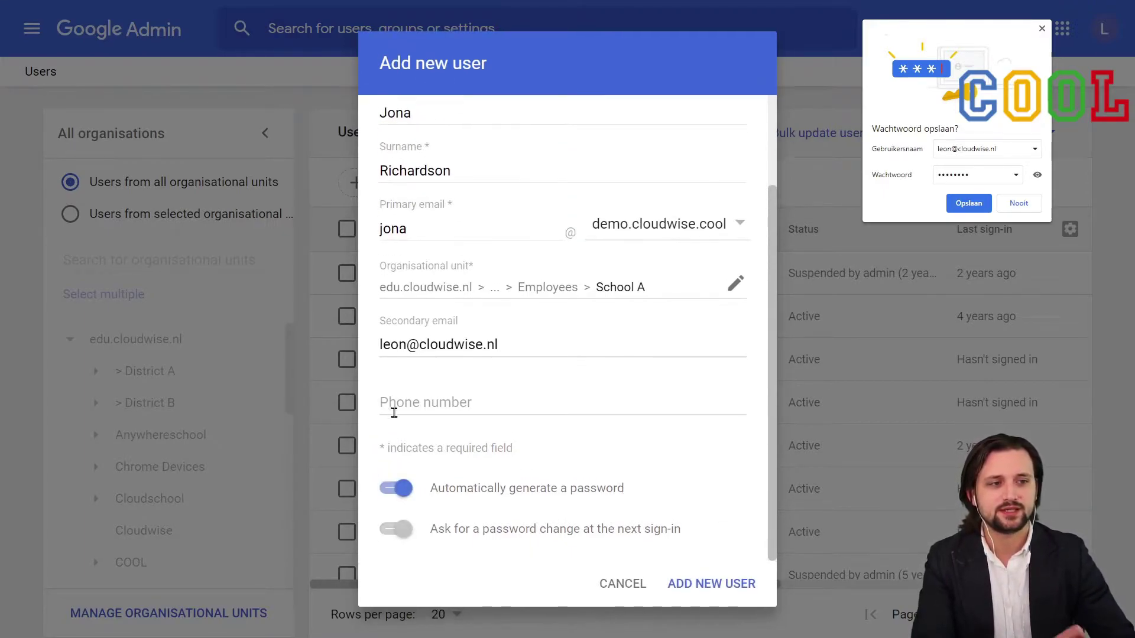
Add the new user, then view and close the More Actions menu in the confirmation.
left_click(713, 584)
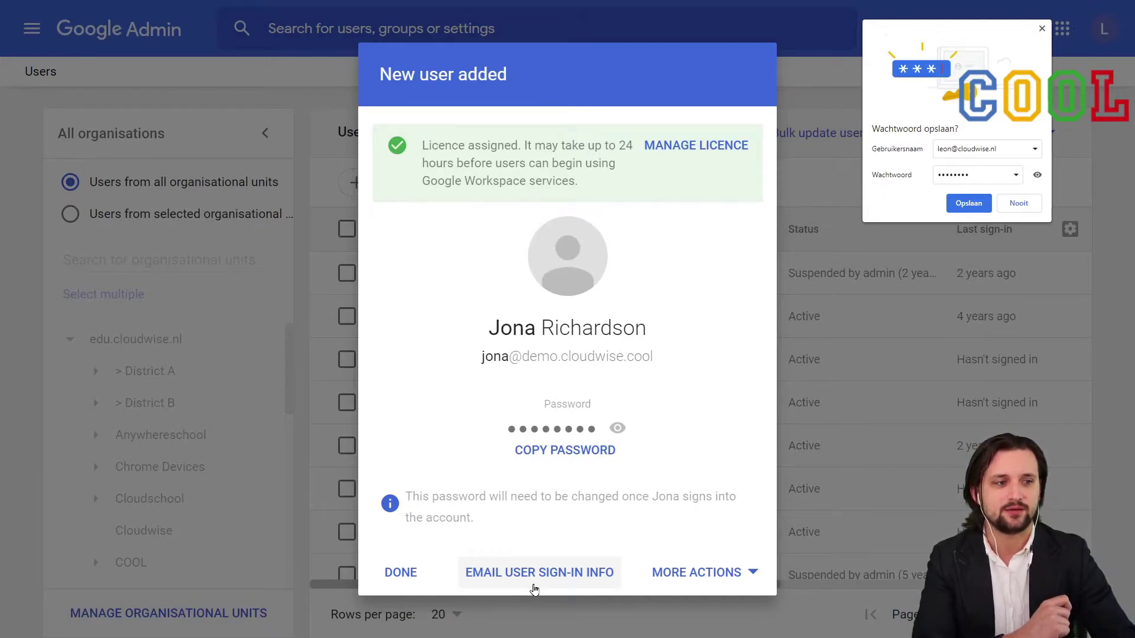
left_click(707, 577)
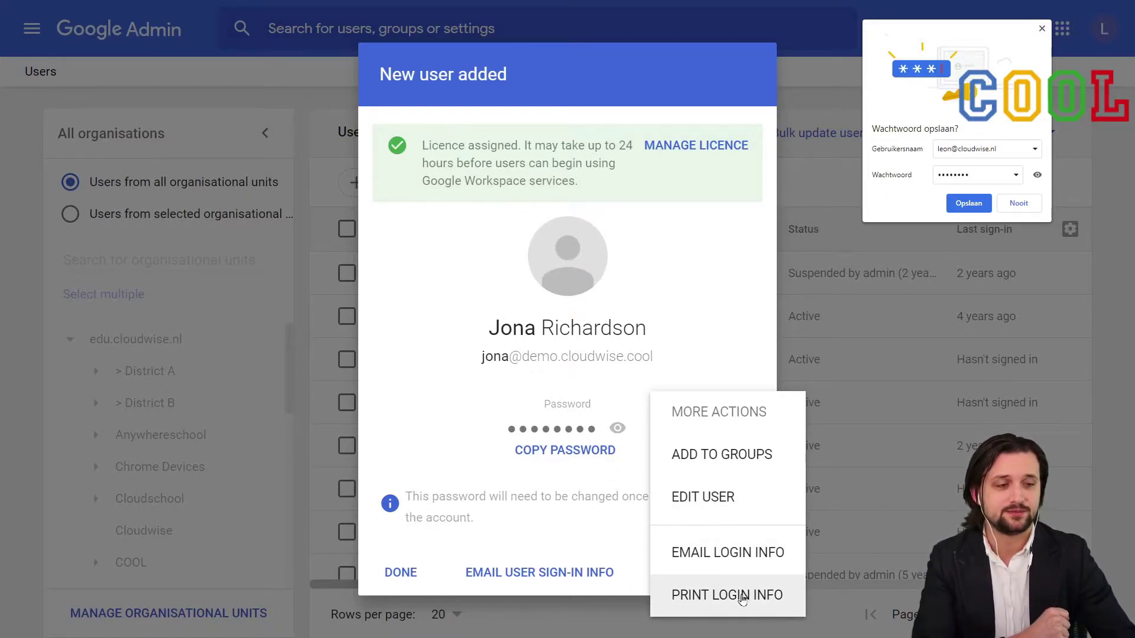
left_click(609, 379)
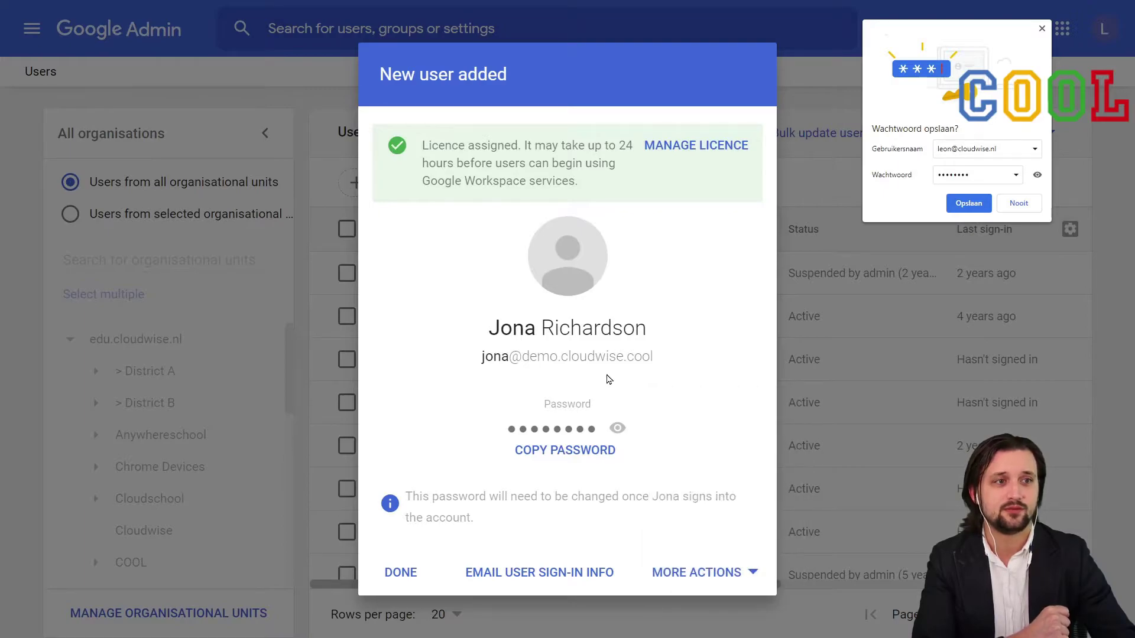
Close the New user added confirmation and go back to the Users list.
left_click(401, 573)
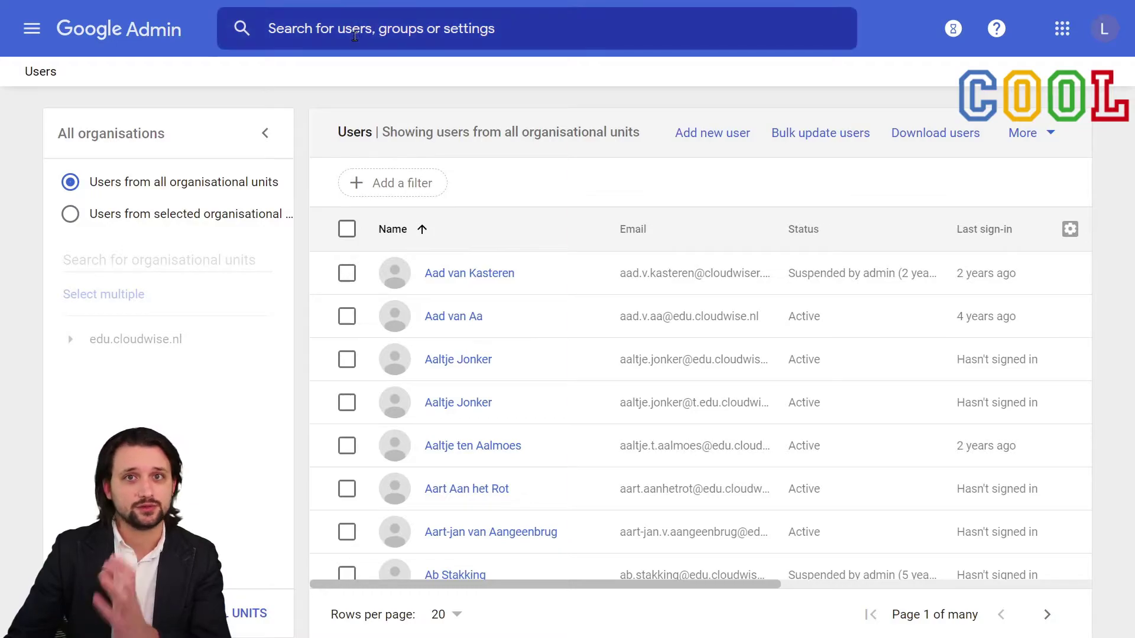
Filter the Users list to the School A unit under edu.cloudwise.nl > District B > Employees.
left_click(76, 217)
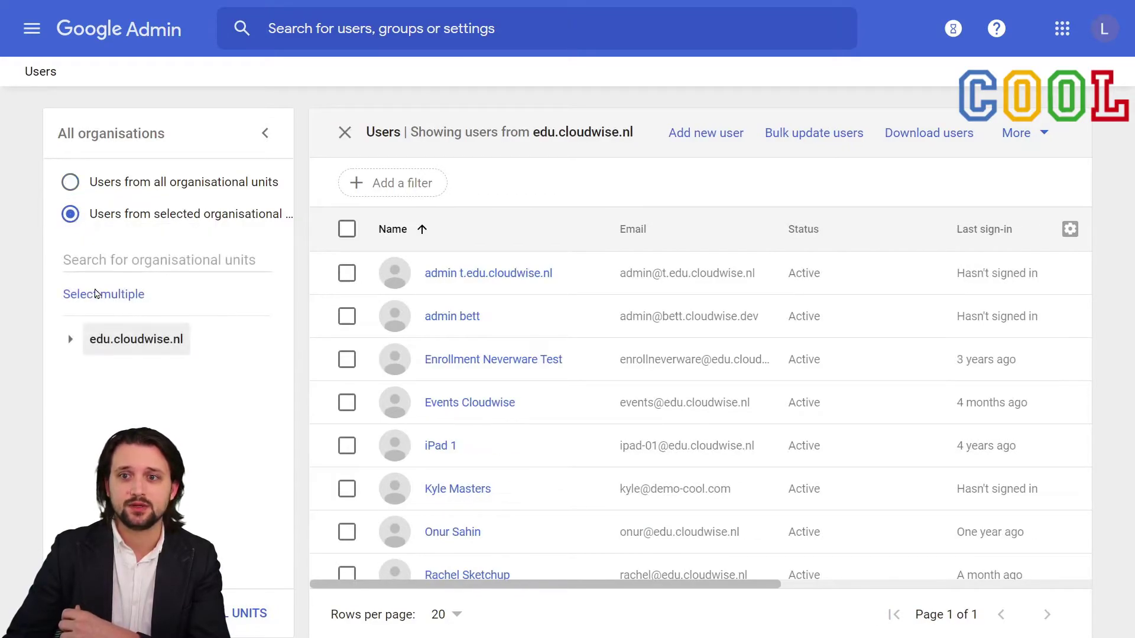
left_click(70, 340)
left_click(98, 405)
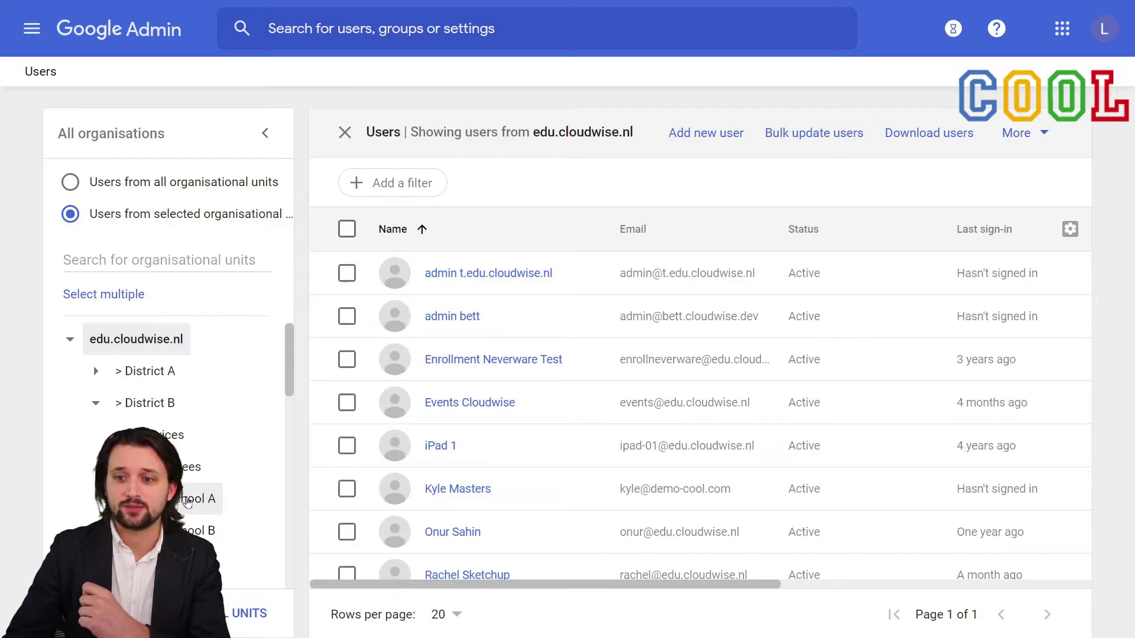
left_click(187, 501)
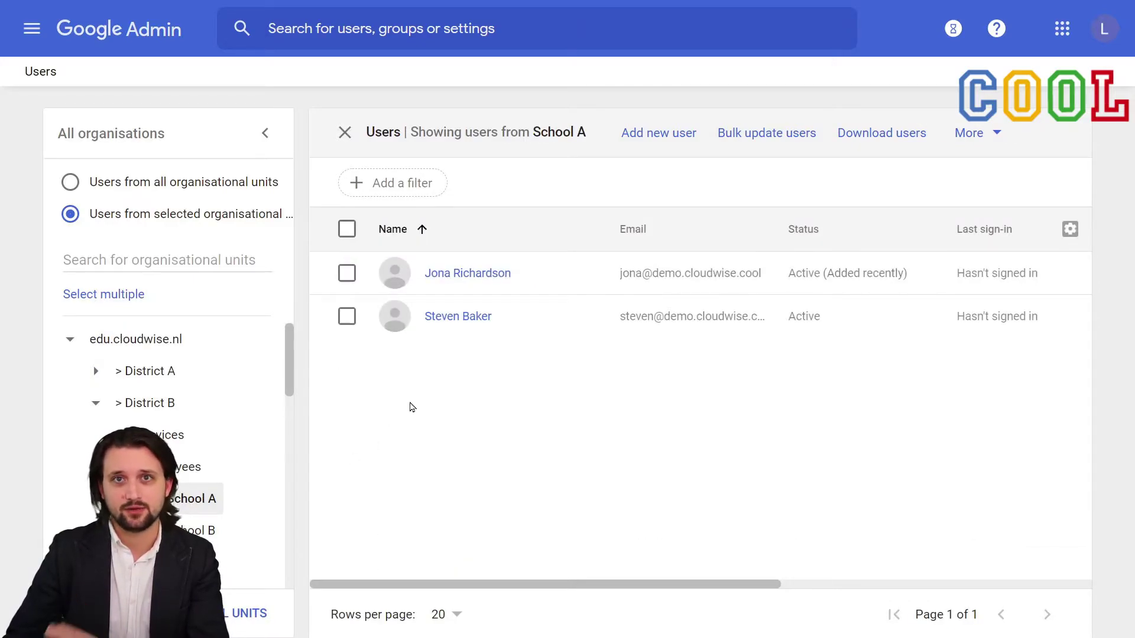
mouse_move(478, 261)
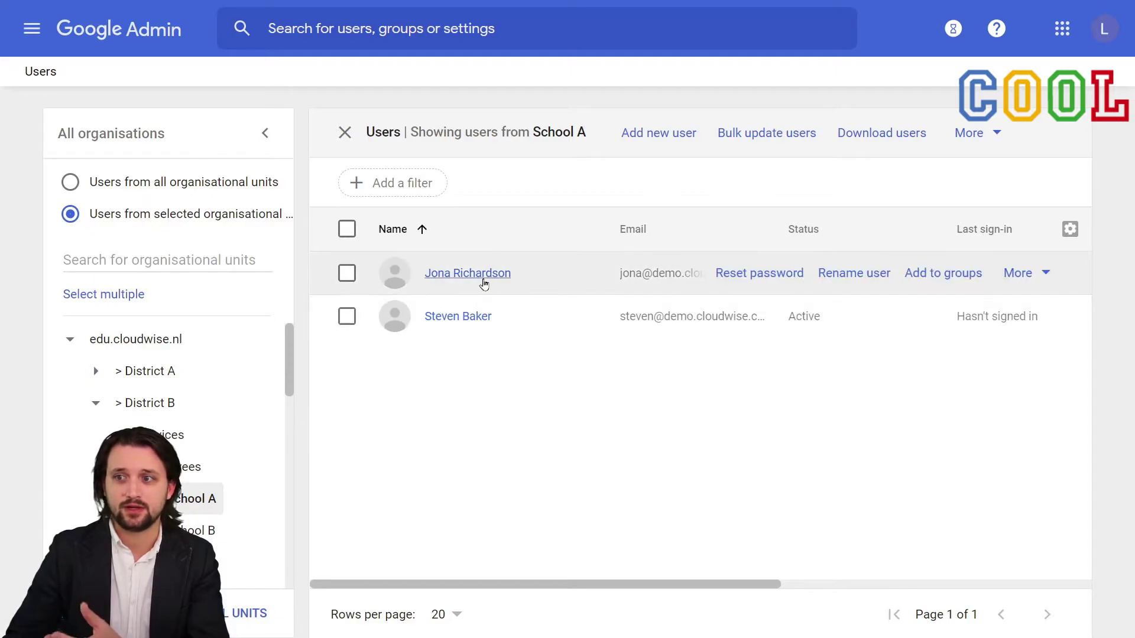
left_click(401, 42)
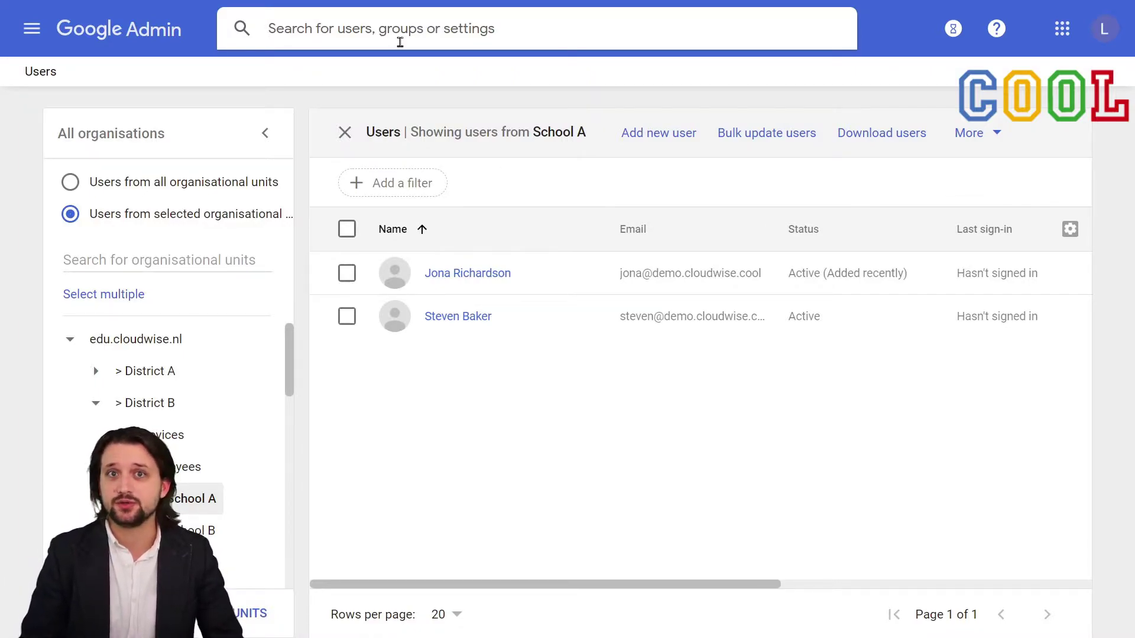
Paste the new user's email into the search bar and open their account profile.
key("ctrl+v")
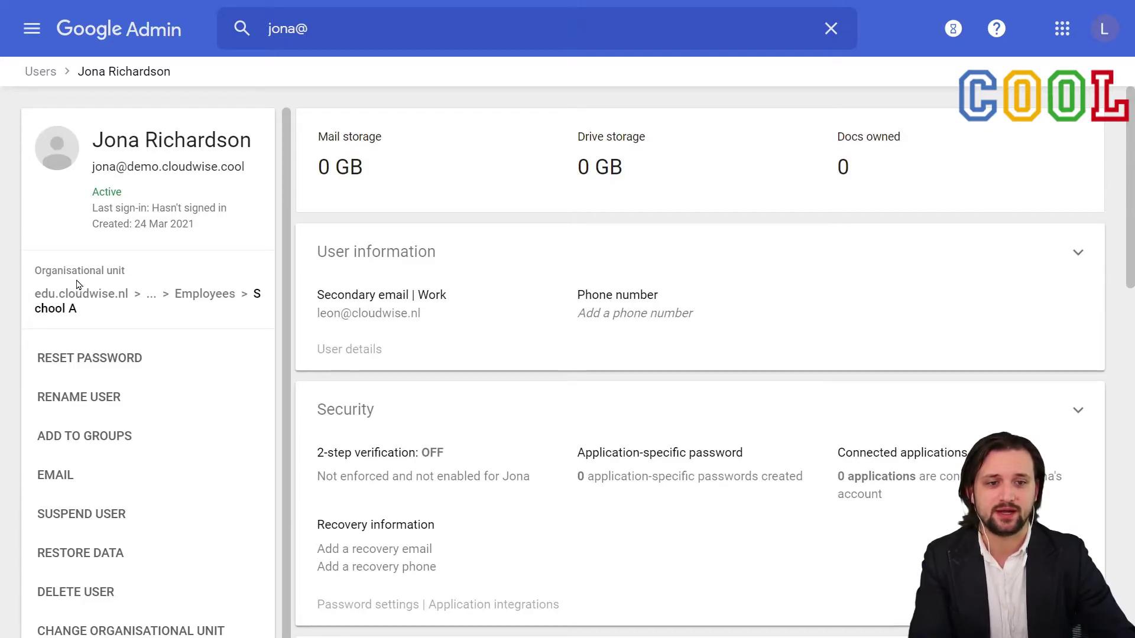
scroll(77, 285, "down", 1)
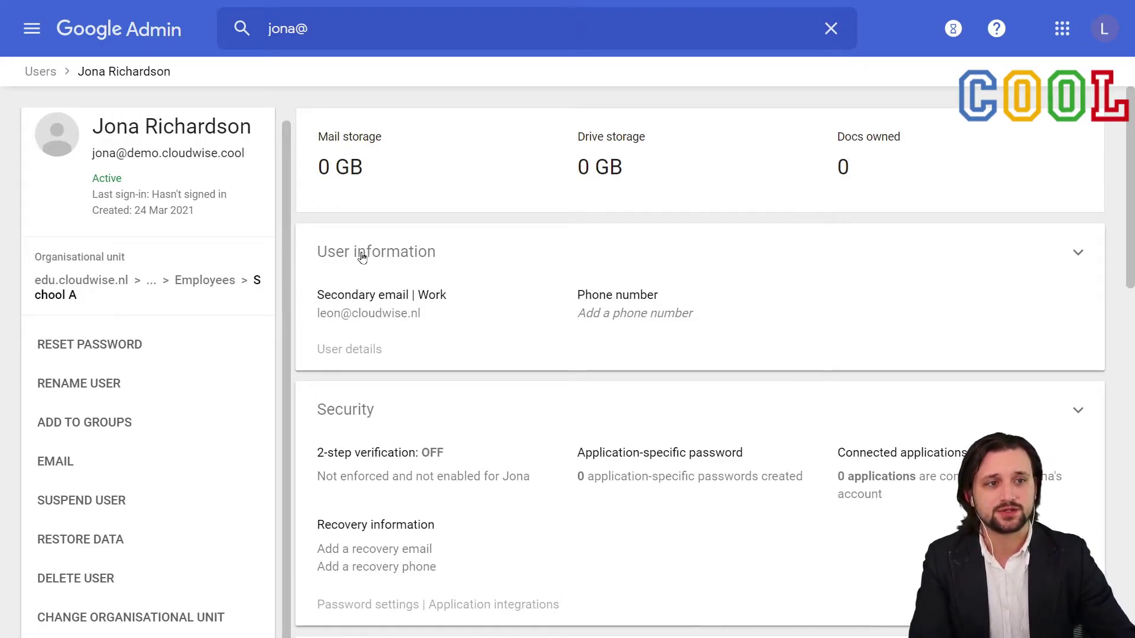
Open the User information page and review Contact, Alternative email and Employee information.
left_click(437, 272)
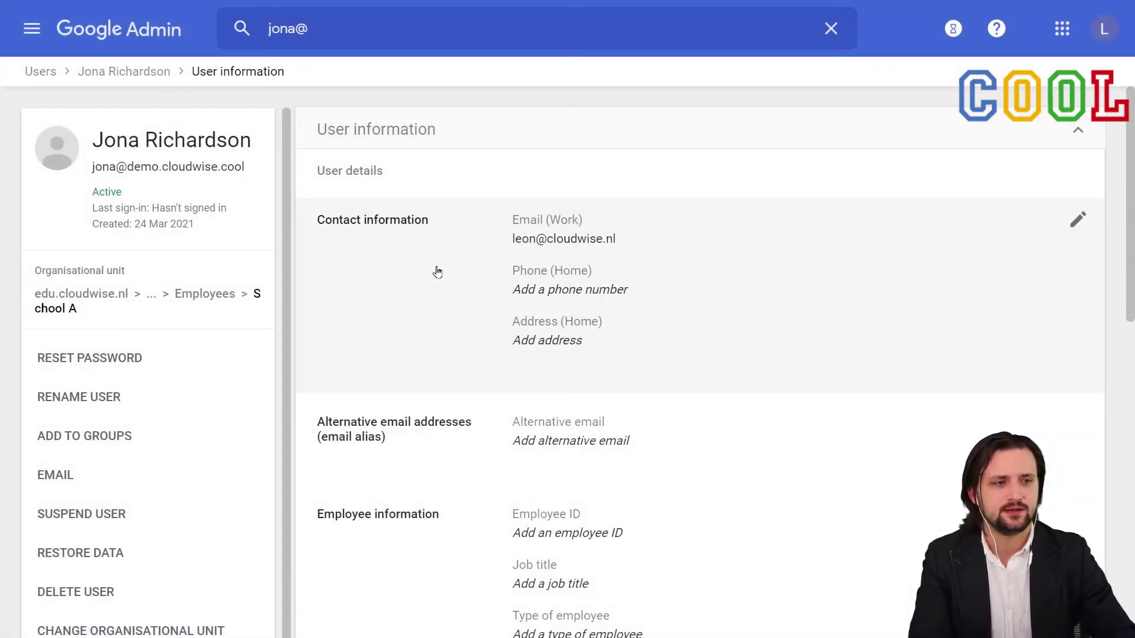
scroll(437, 272, "down", 2)
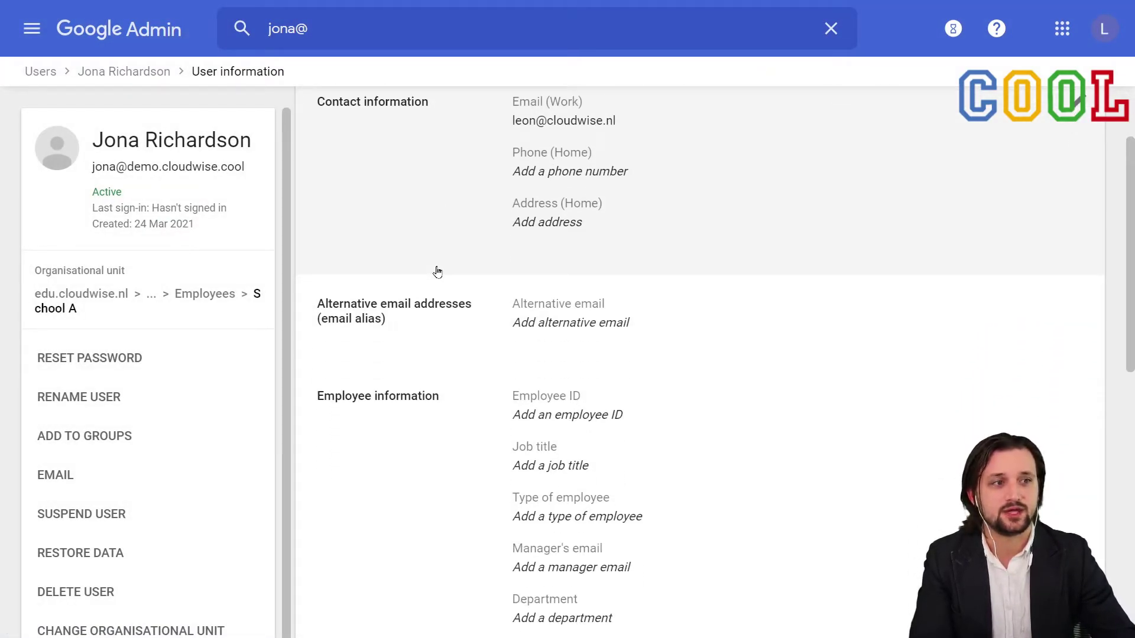
scroll(438, 272, "up", 1)
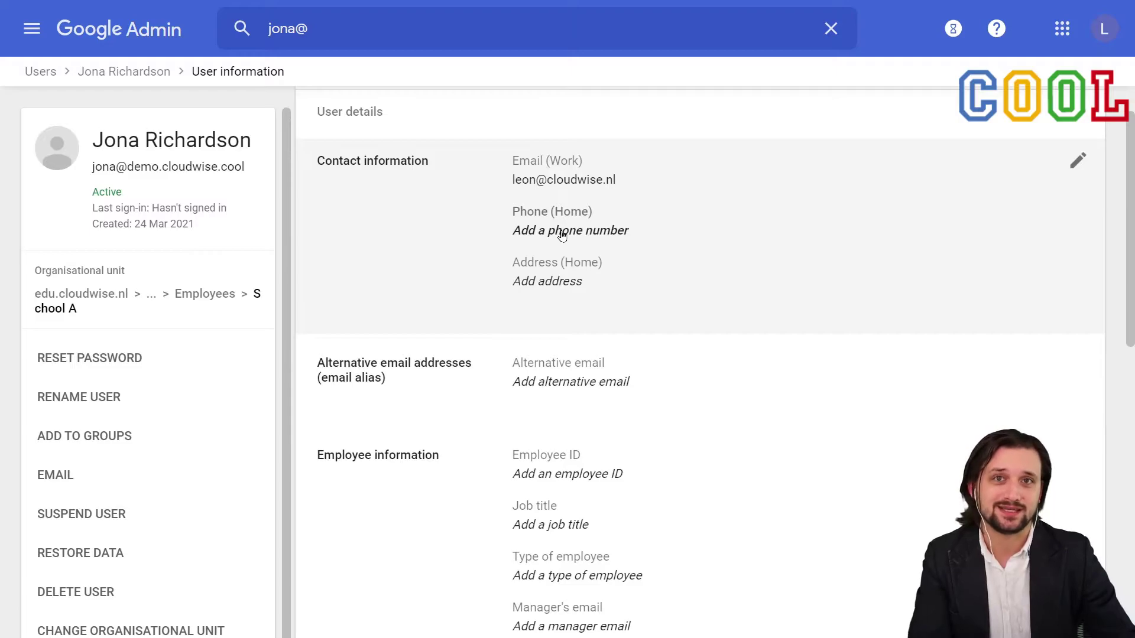
scroll(562, 236, "down", 1)
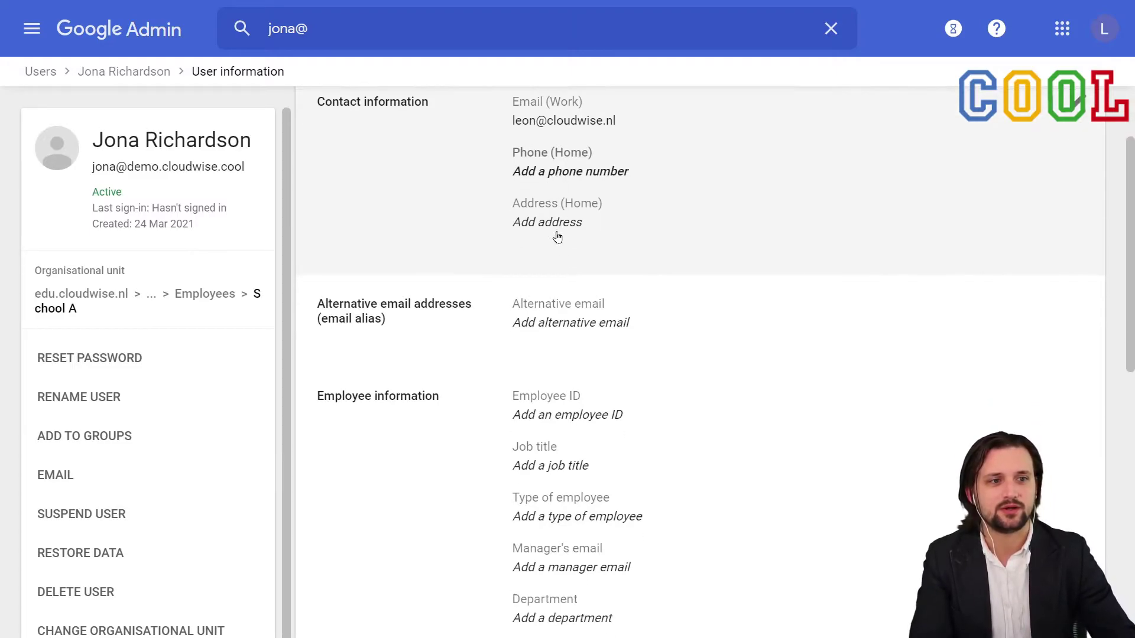
scroll(476, 218, "down", 1)
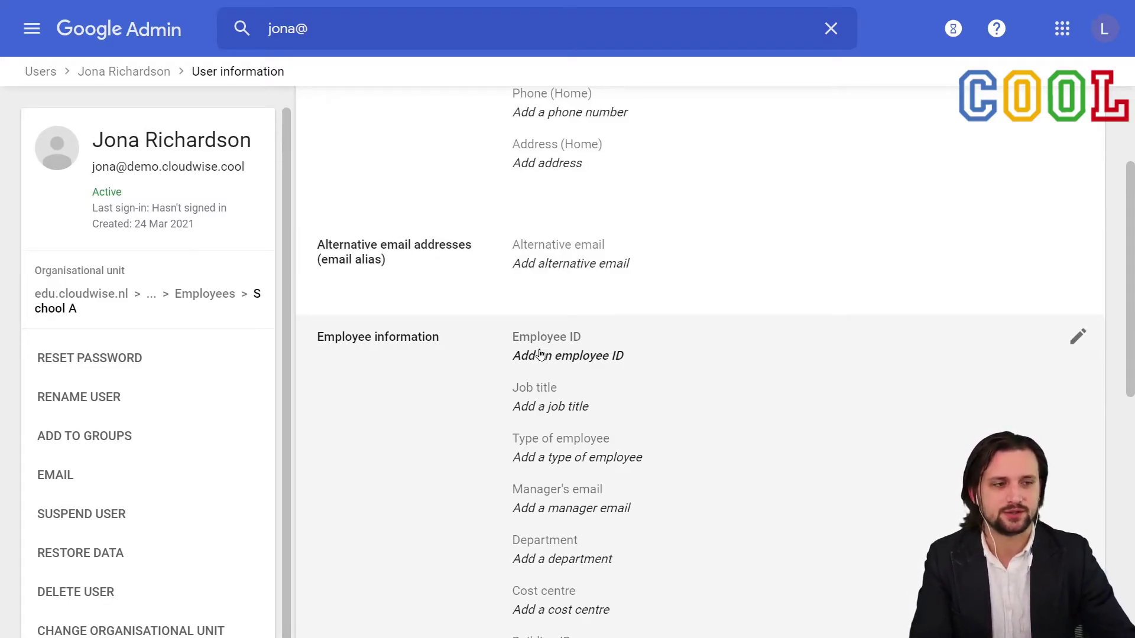
scroll(540, 354, "down", 1)
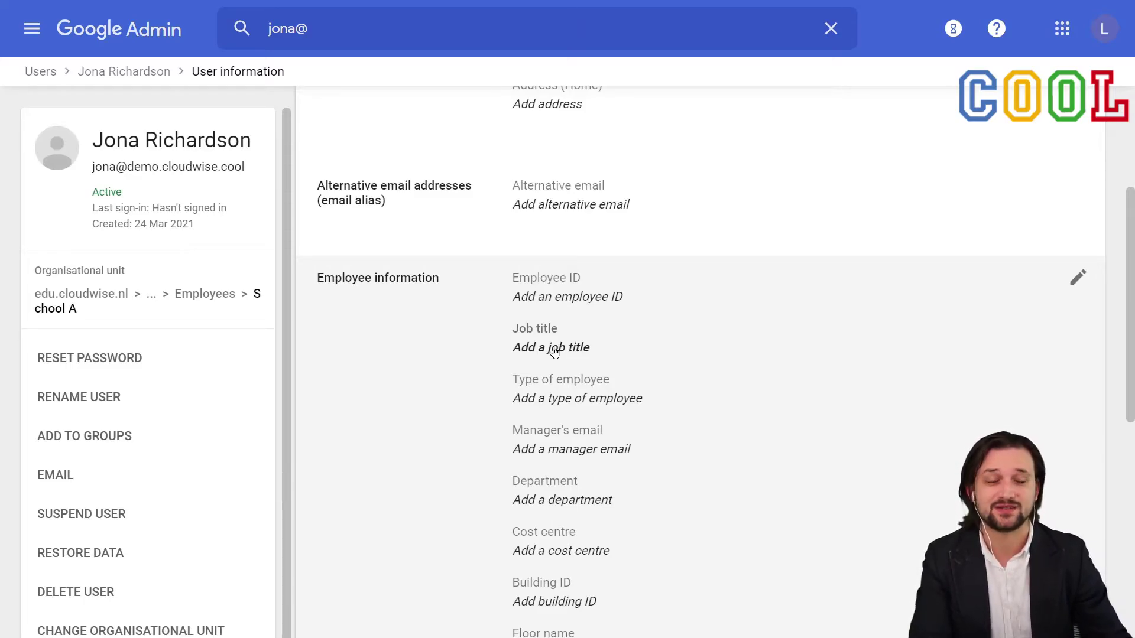
scroll(554, 352, "up", 2)
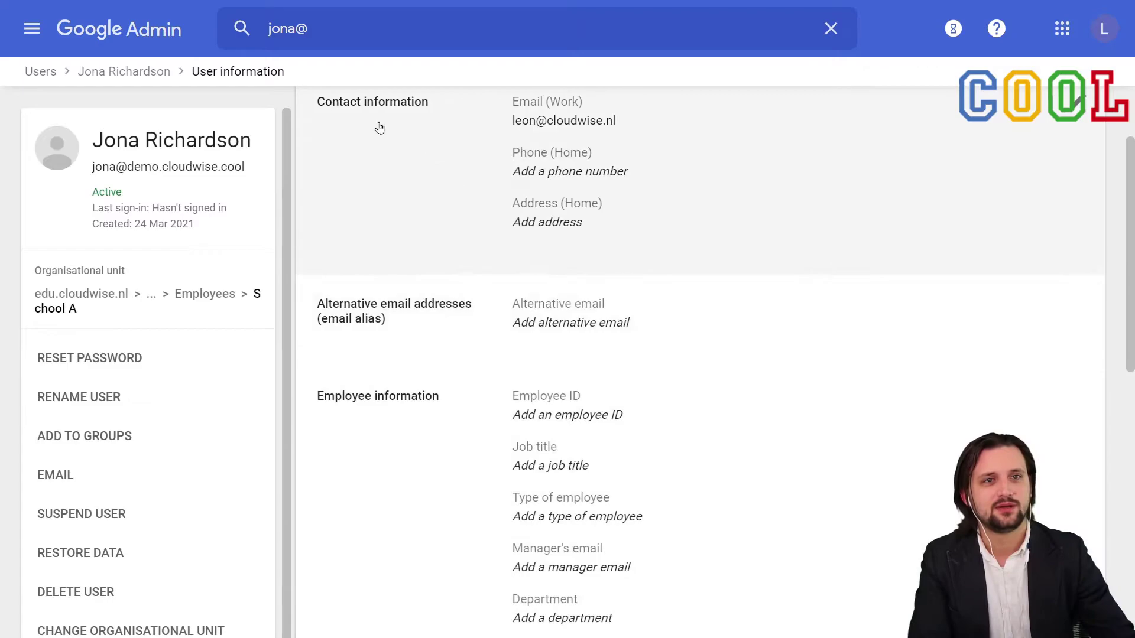
Return to the account overview and review Security, Groups, Admin roles, Apps, Licences and Shared drives.
left_click(143, 73)
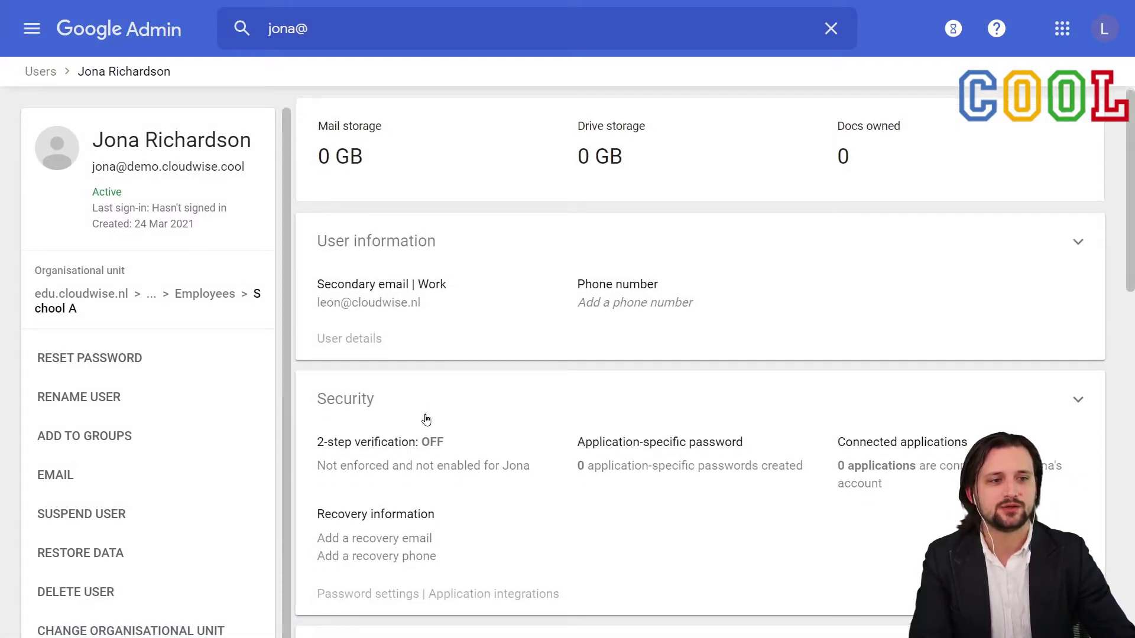
scroll(425, 419, "down", 3)
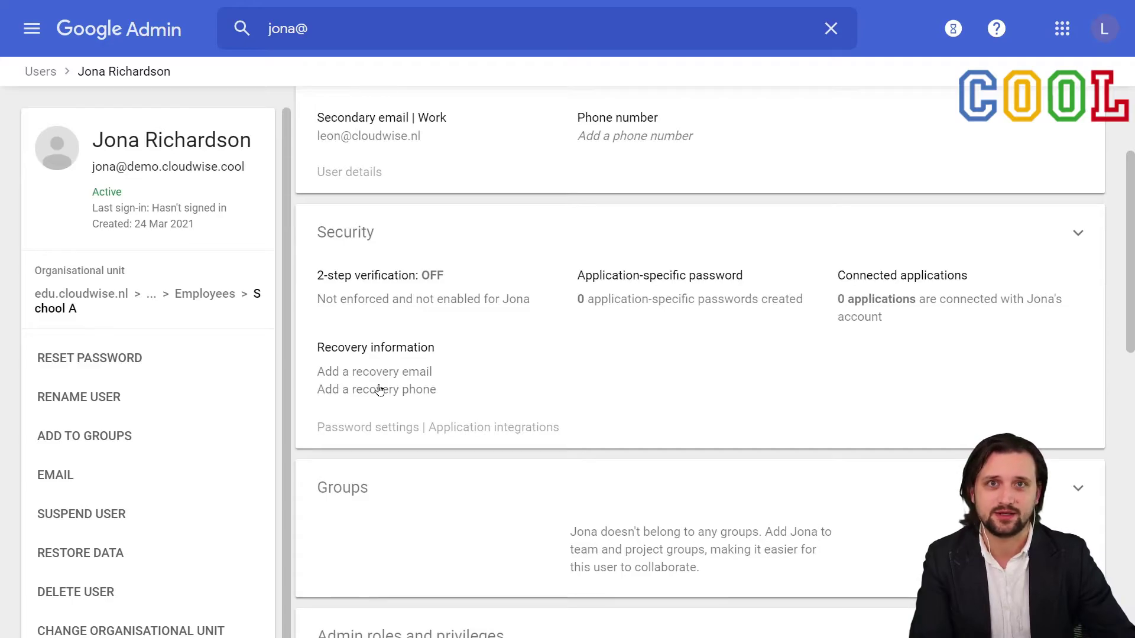
scroll(380, 391, "down", 3)
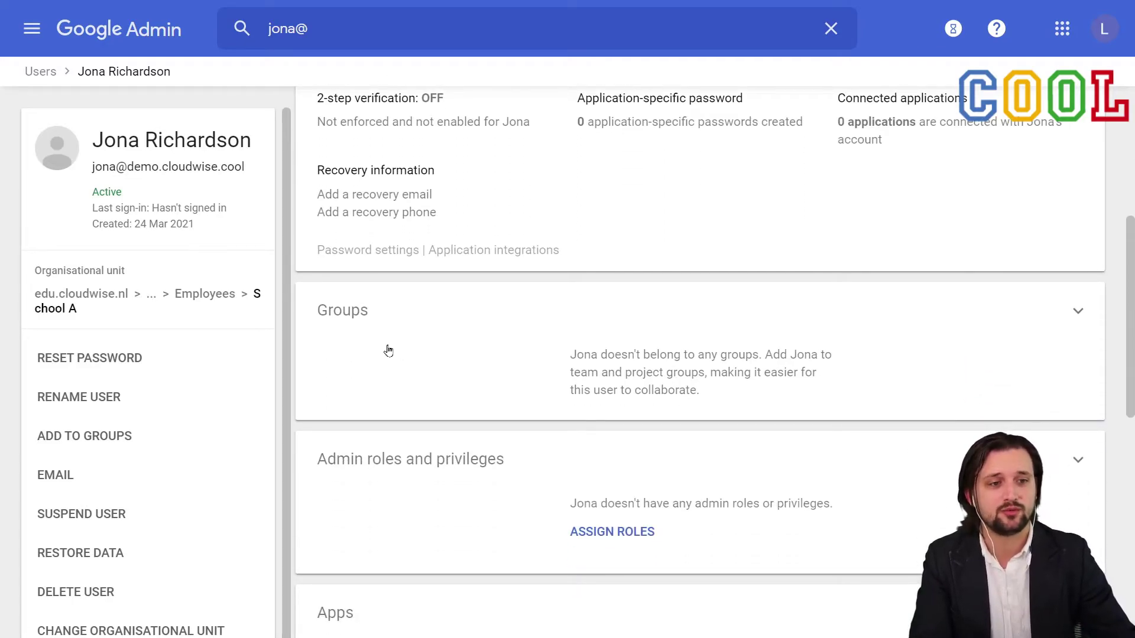
scroll(388, 348, "down", 2)
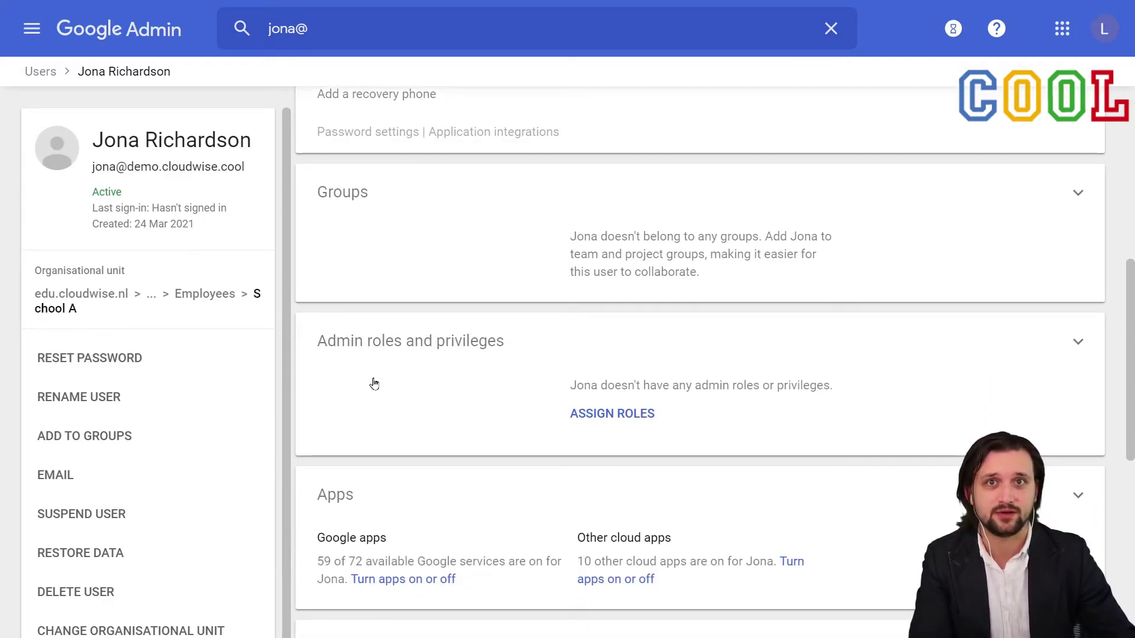
scroll(376, 387, "down", 1)
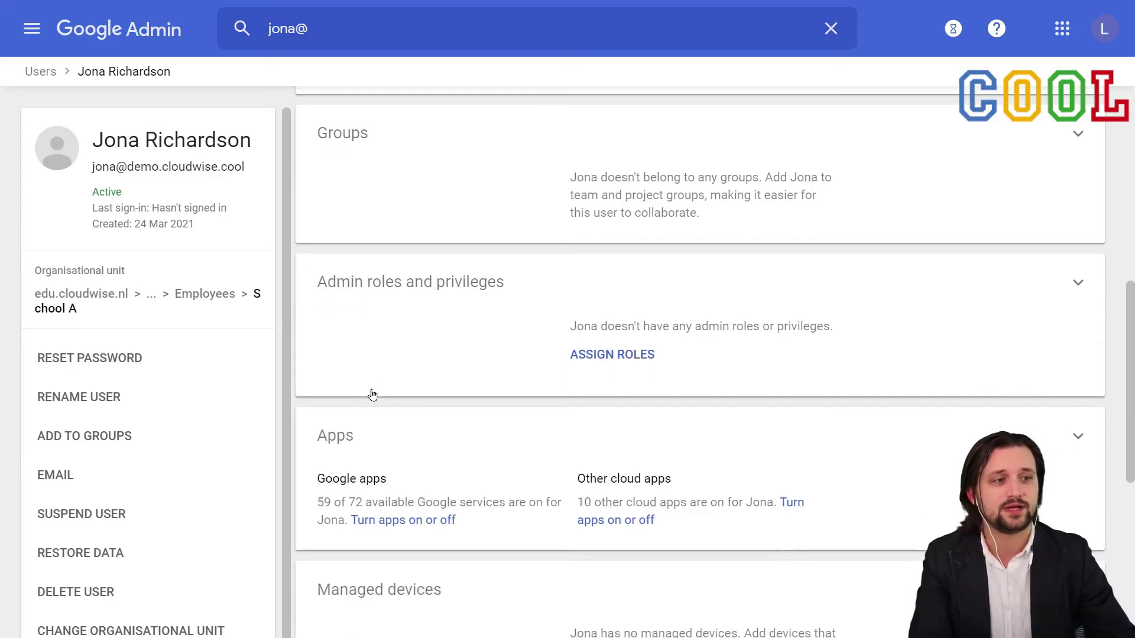
scroll(482, 325, "down", 3)
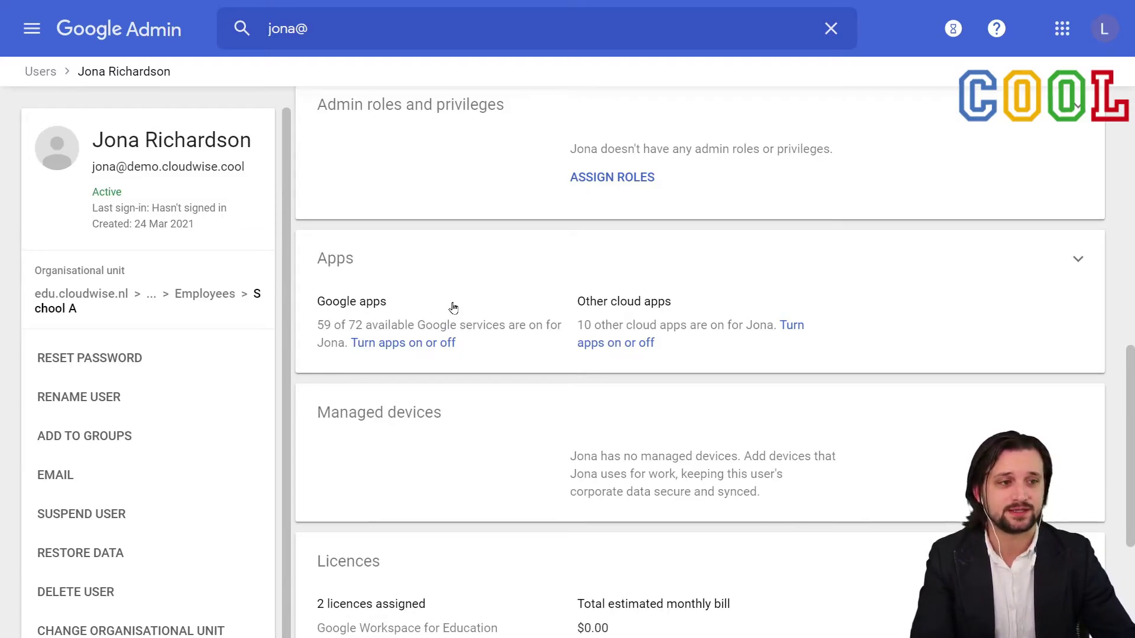
scroll(530, 314, "down", 4)
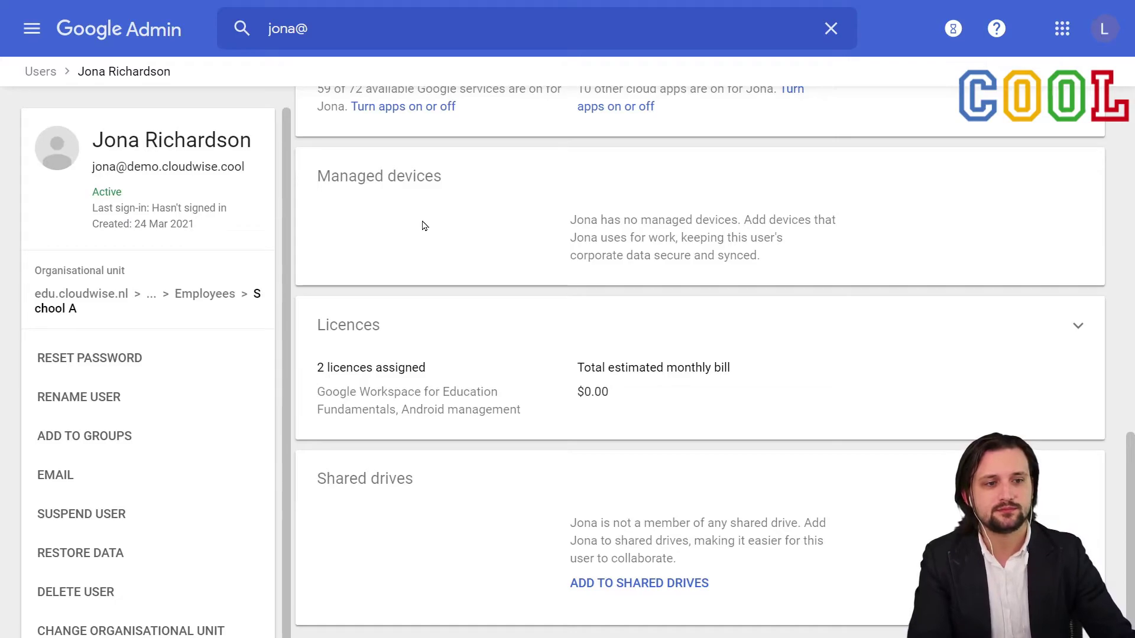
scroll(423, 225, "down", 1)
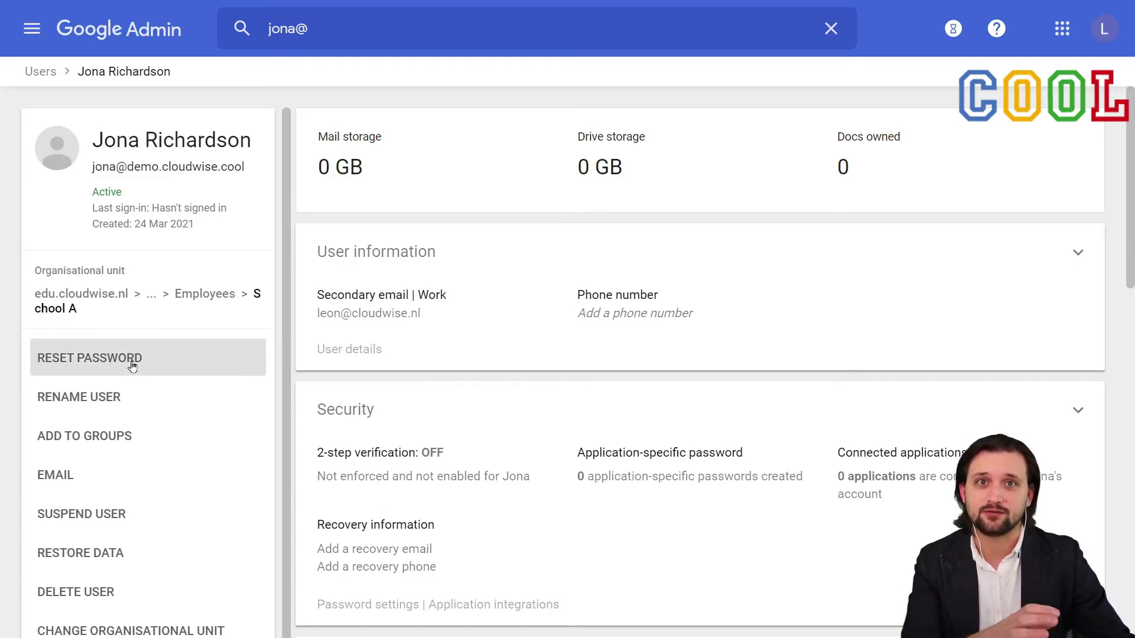
left_click(168, 364)
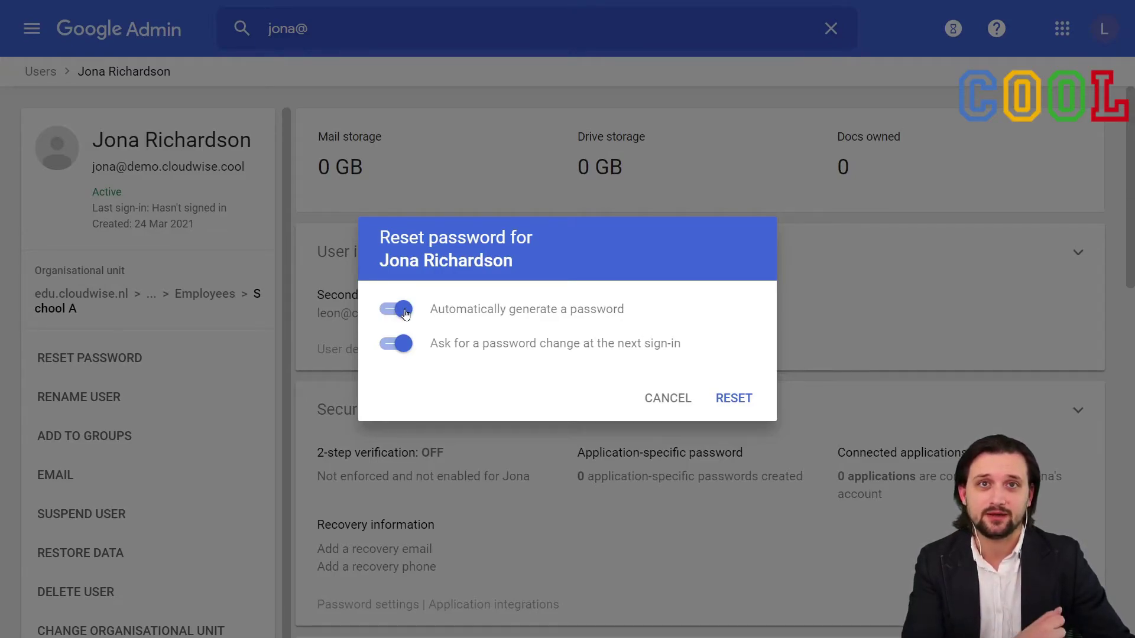
left_click(405, 310)
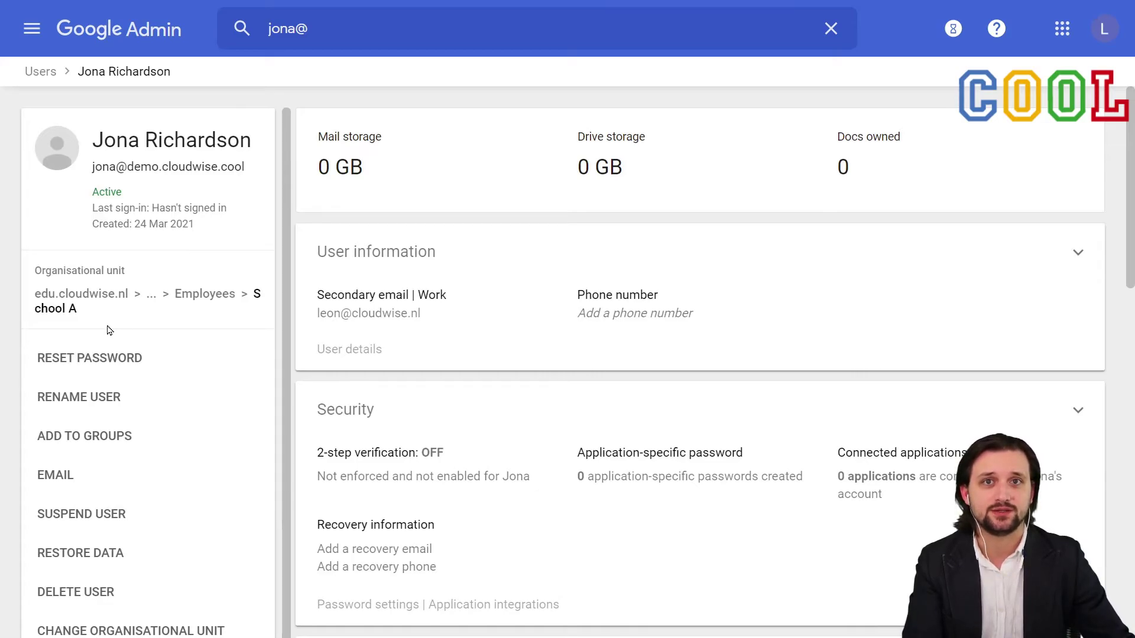
left_click(101, 402)
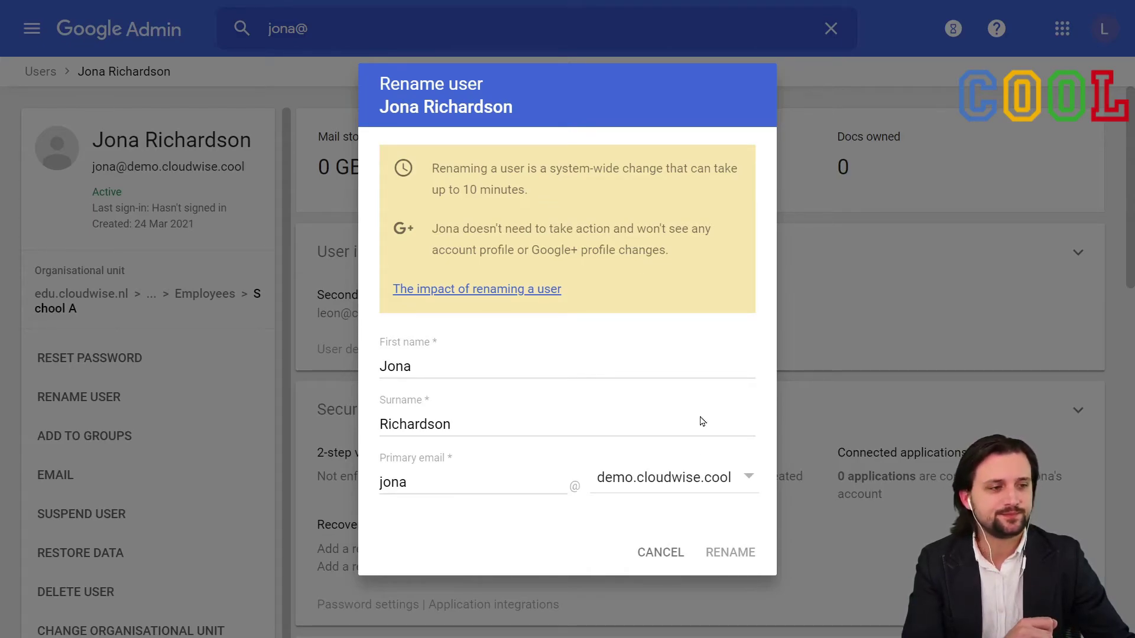
left_click(643, 563)
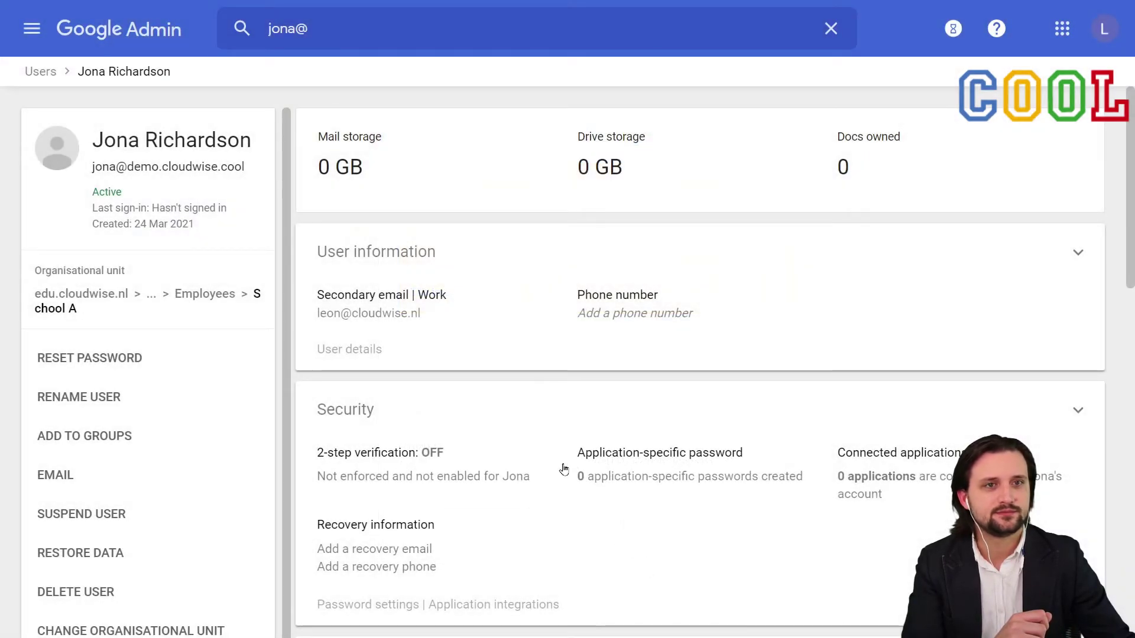
left_click(45, 74)
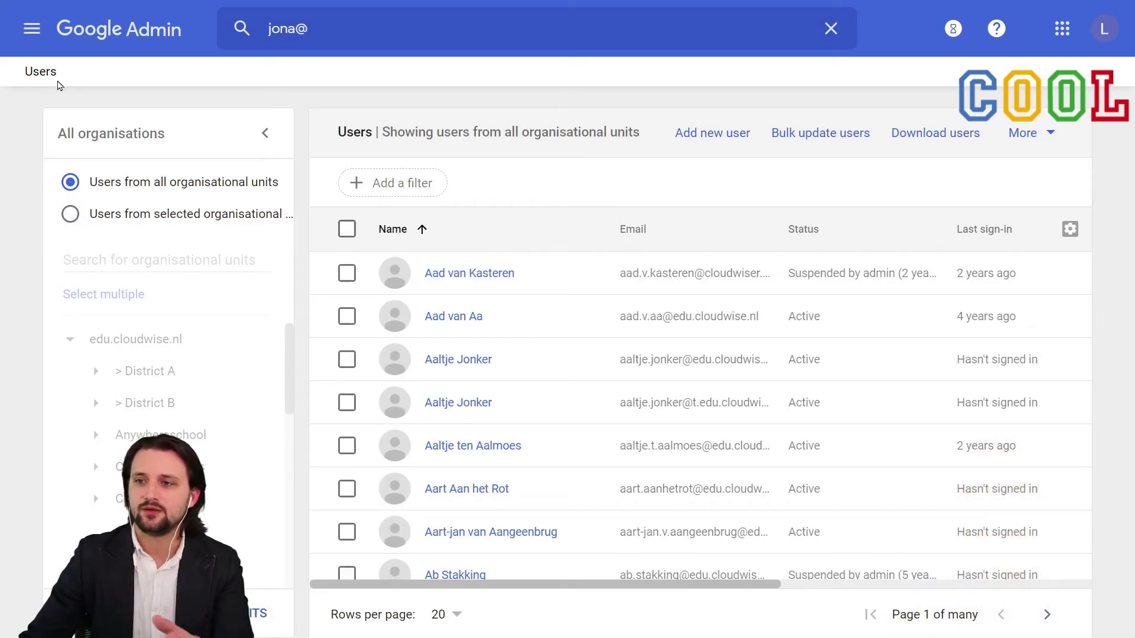
mouse_move(534, 296)
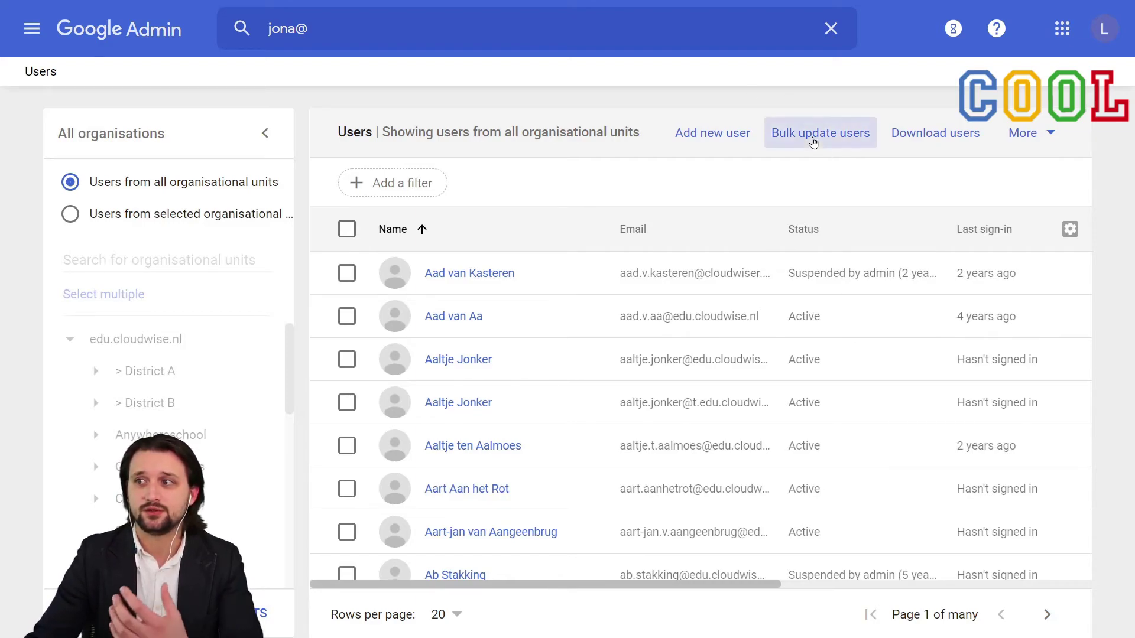
left_click(813, 142)
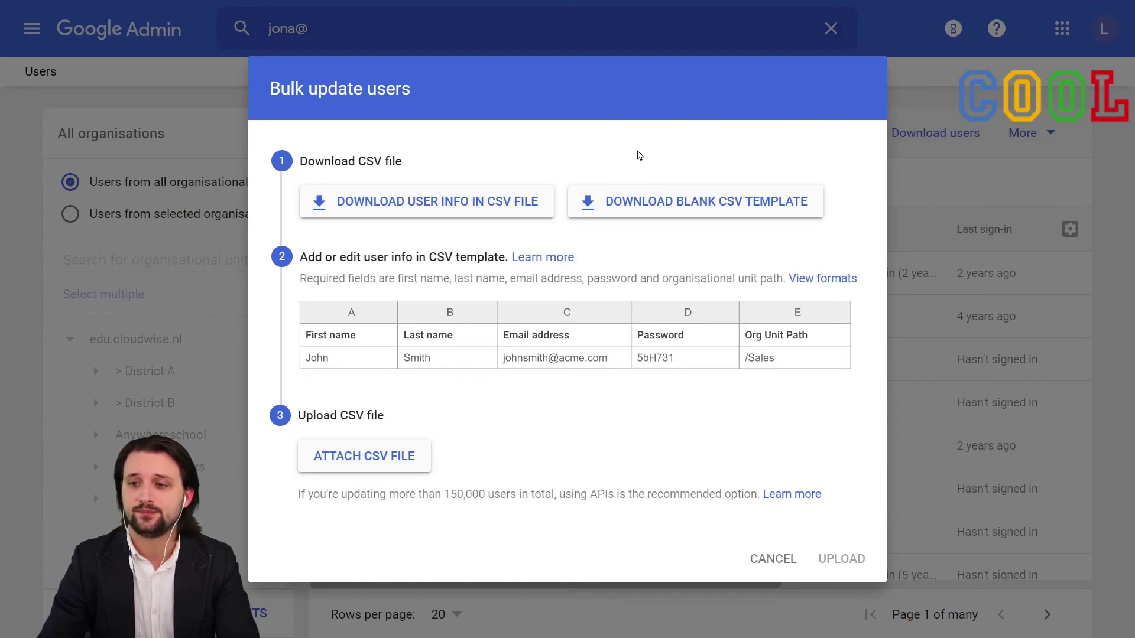
left_click(770, 560)
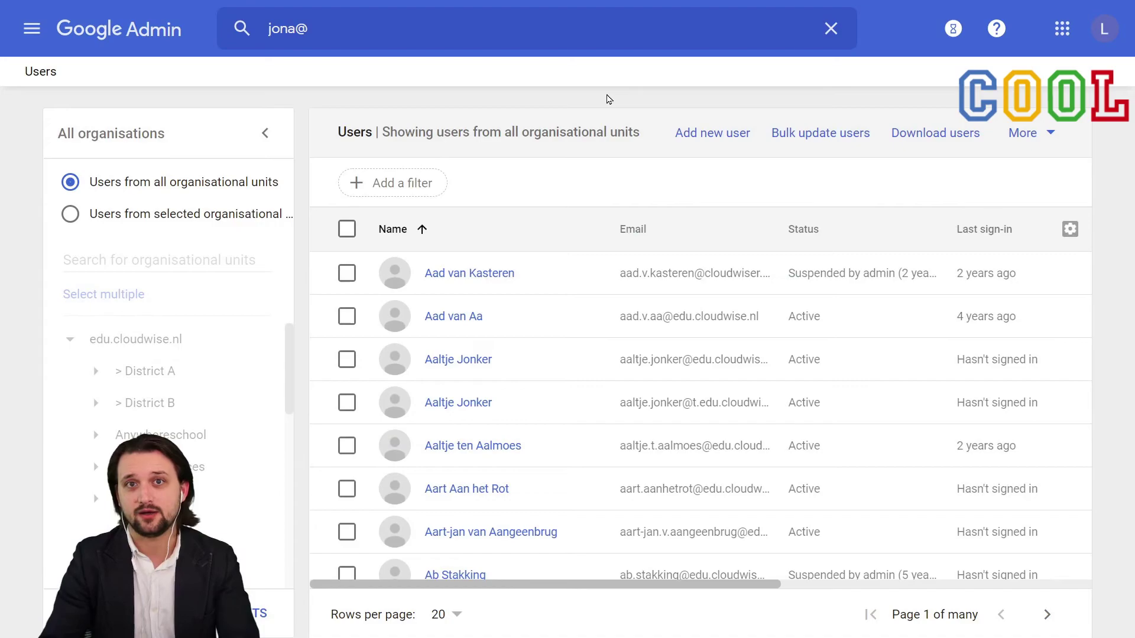